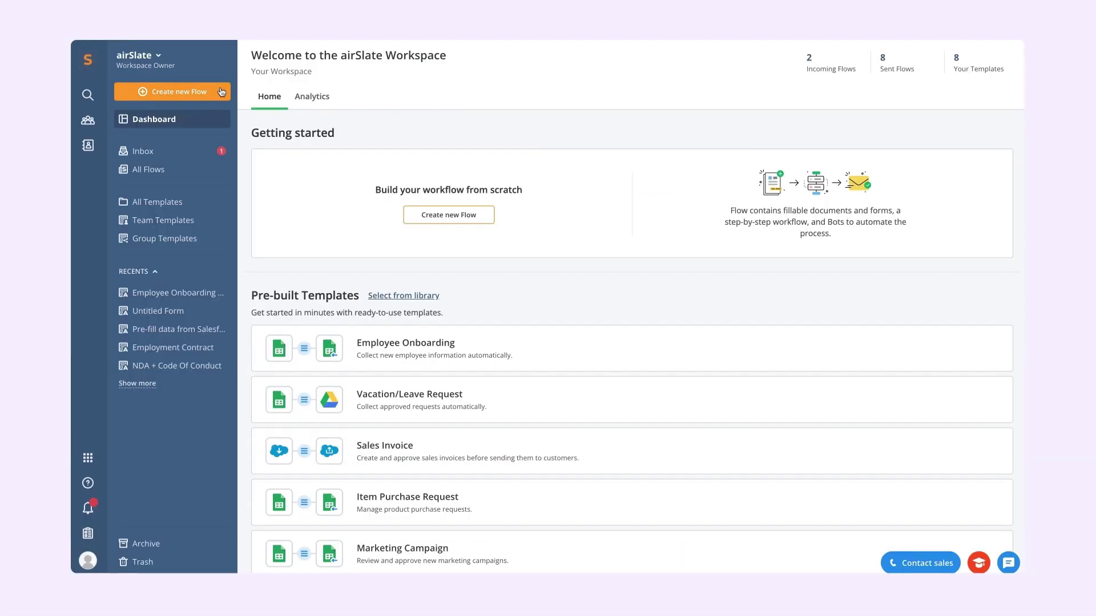
Start a new flow from the Employee Onboarding template and open Recipient 1's step settings
left_click(222, 92)
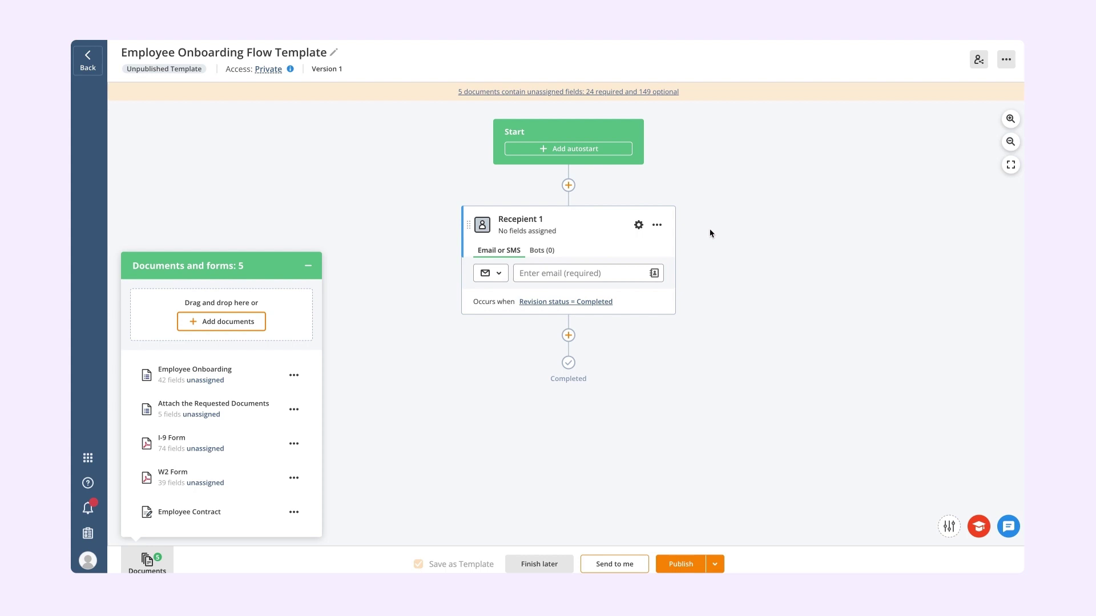
left_click(637, 224)
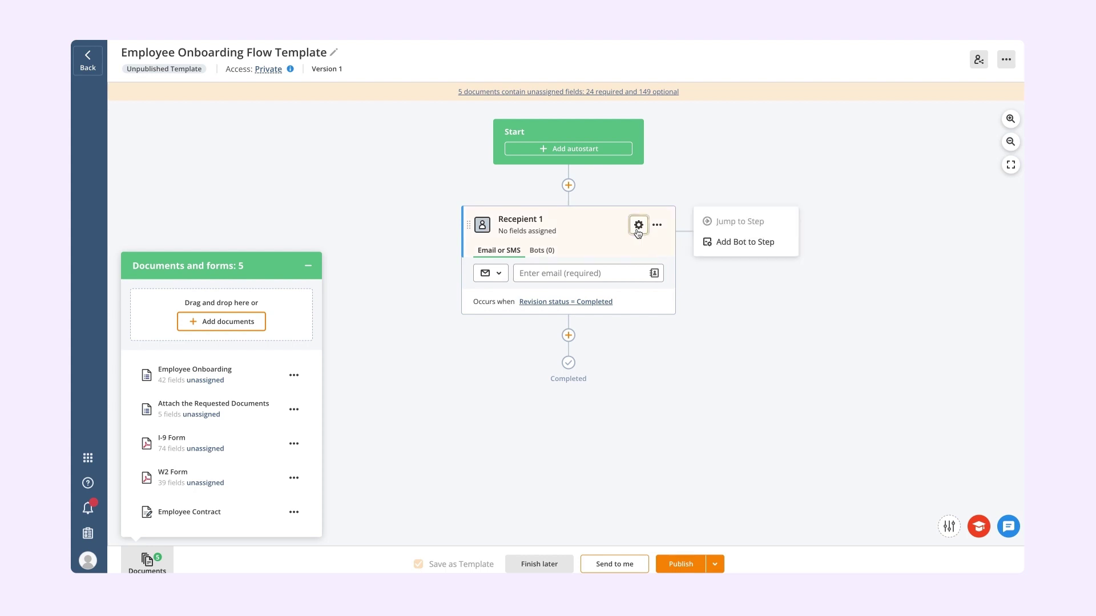
left_click(638, 227)
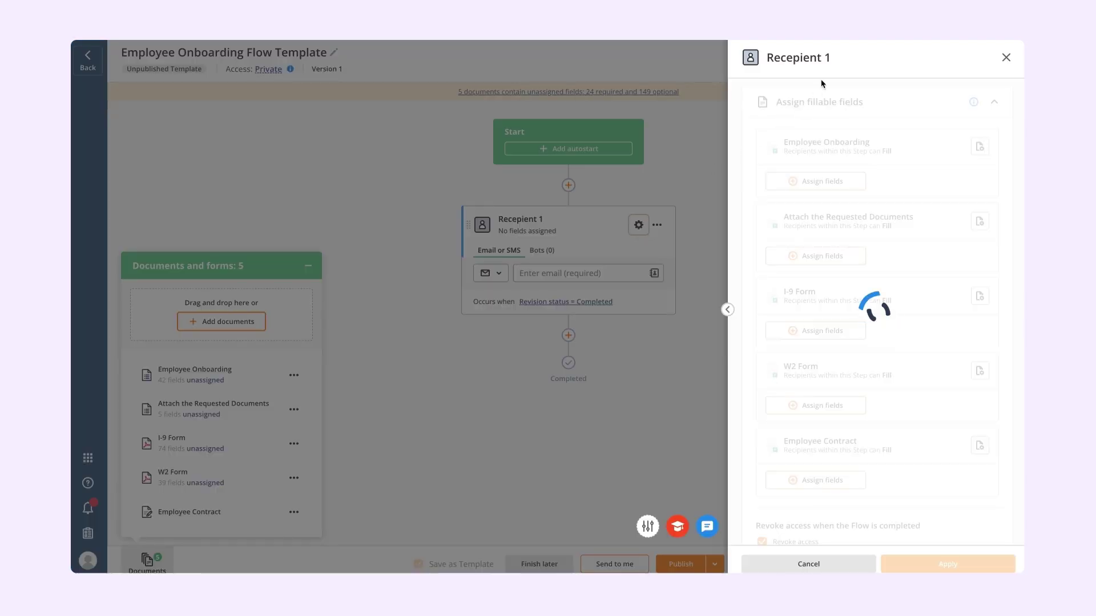
Rename the recipient step to Employee and hide the Employee Contract from it
triple_click(837, 53)
type("Employee")
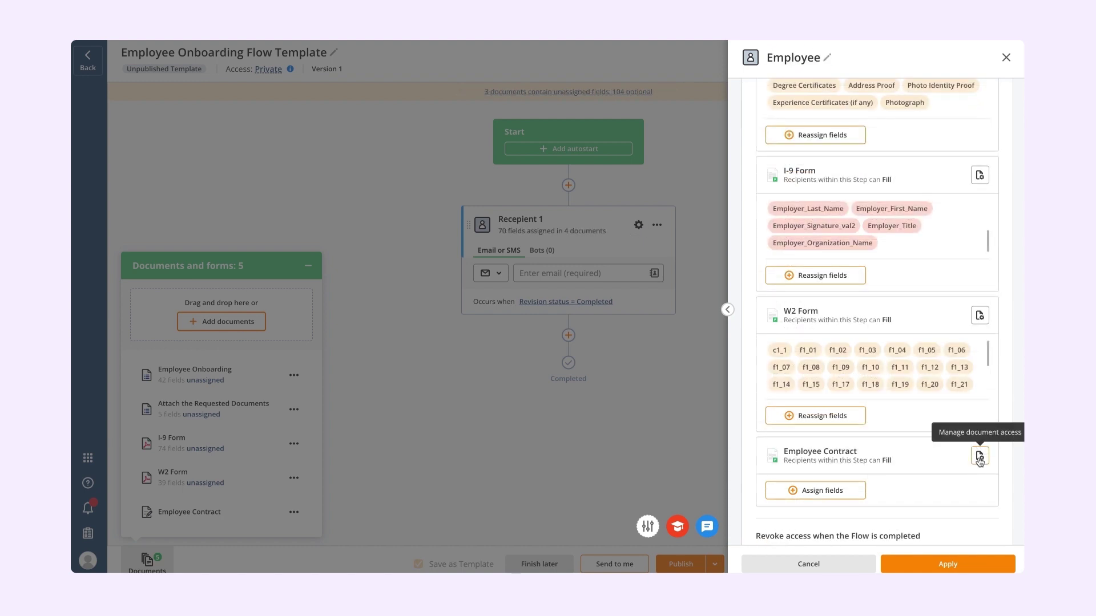
left_click(980, 457)
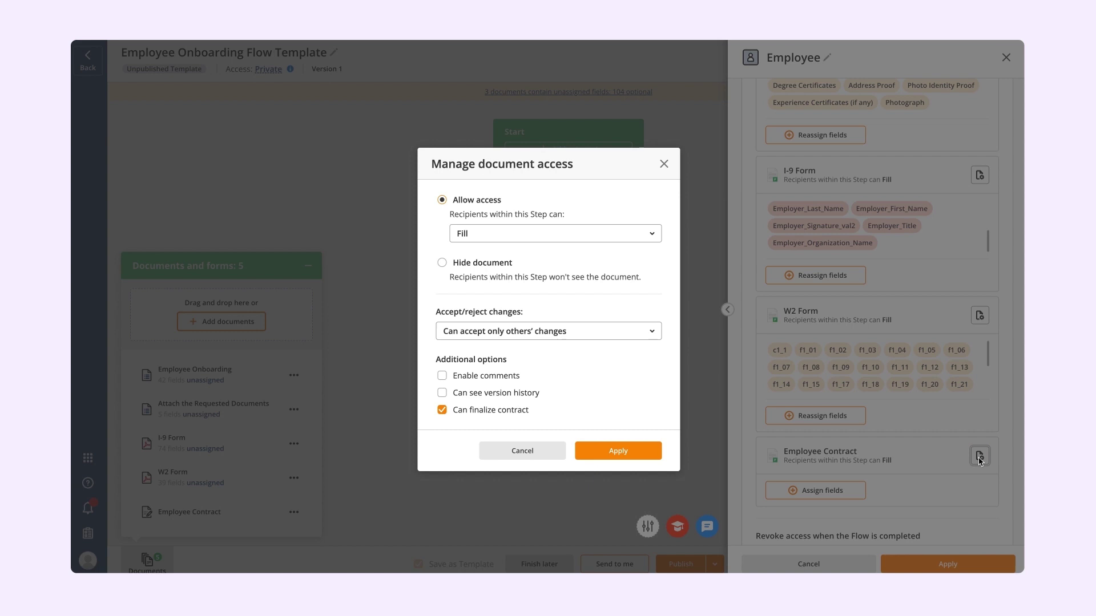
left_click(481, 267)
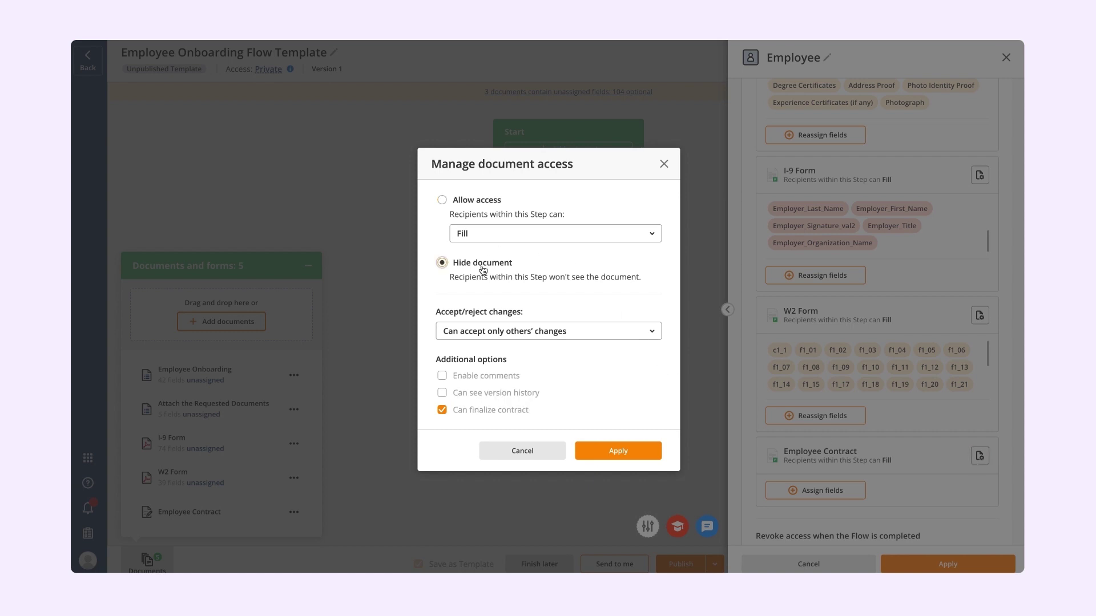
left_click(607, 449)
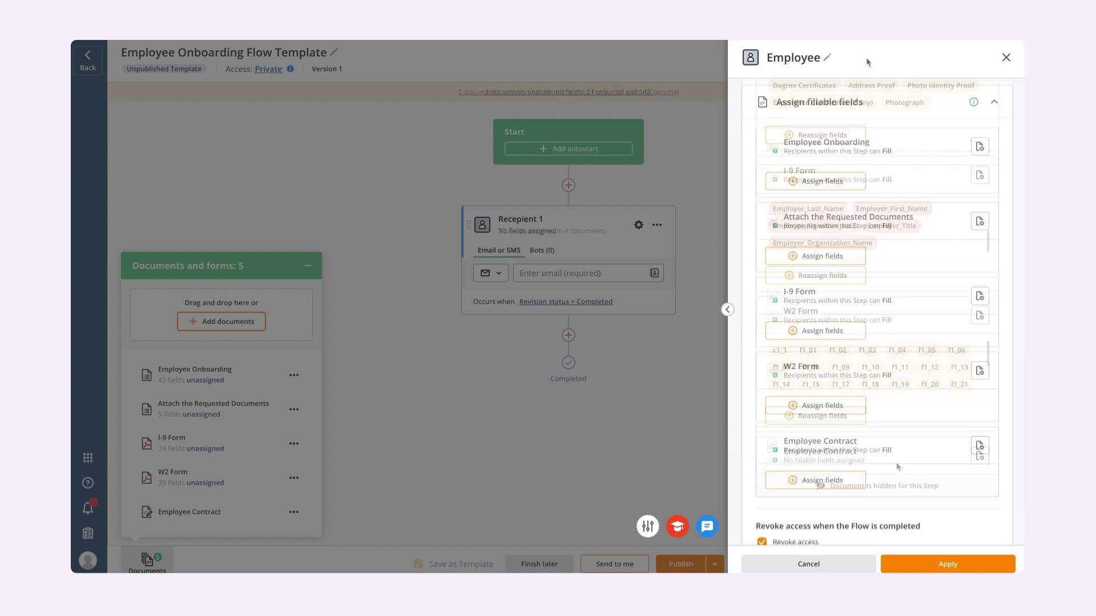
left_click(853, 181)
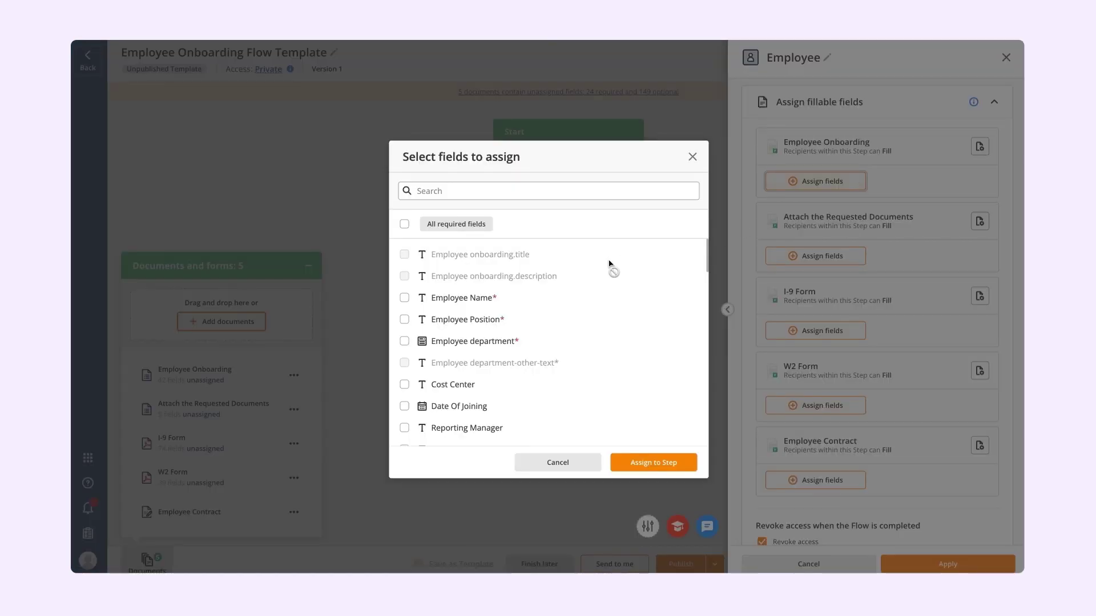
Assign all required Employee Onboarding fields plus Date Of Joining to the Employee step
left_click(476, 230)
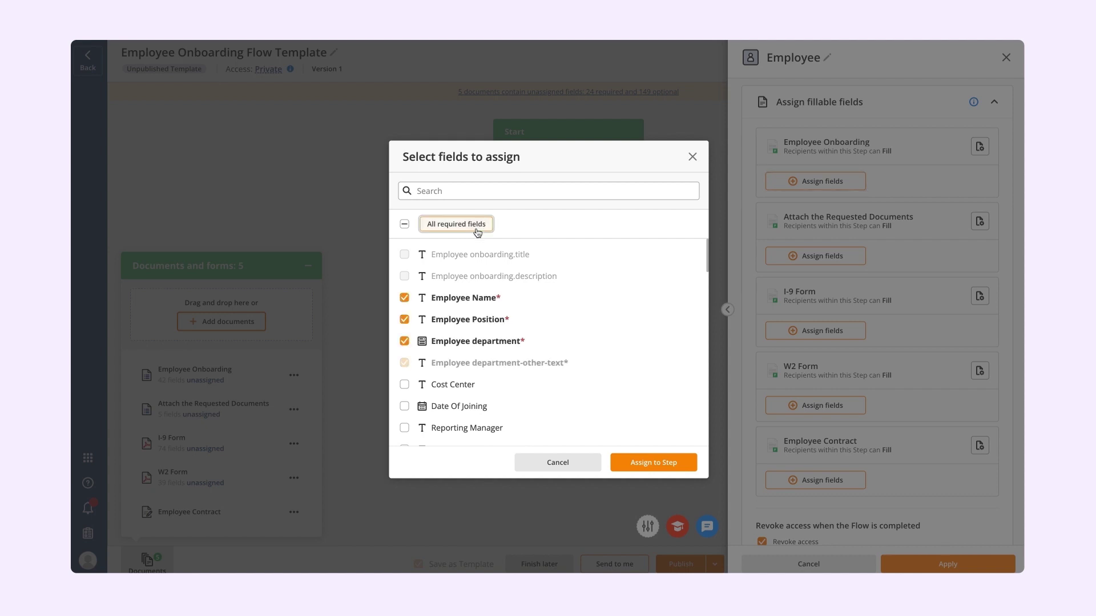
scroll(491, 274, "down", 3)
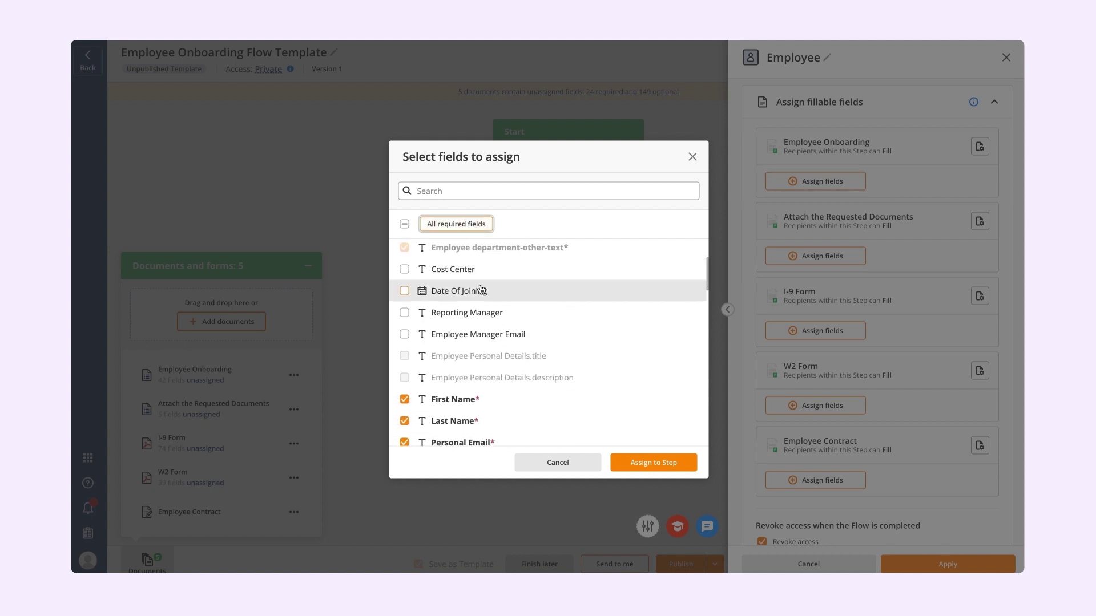
scroll(479, 292, "down", 1)
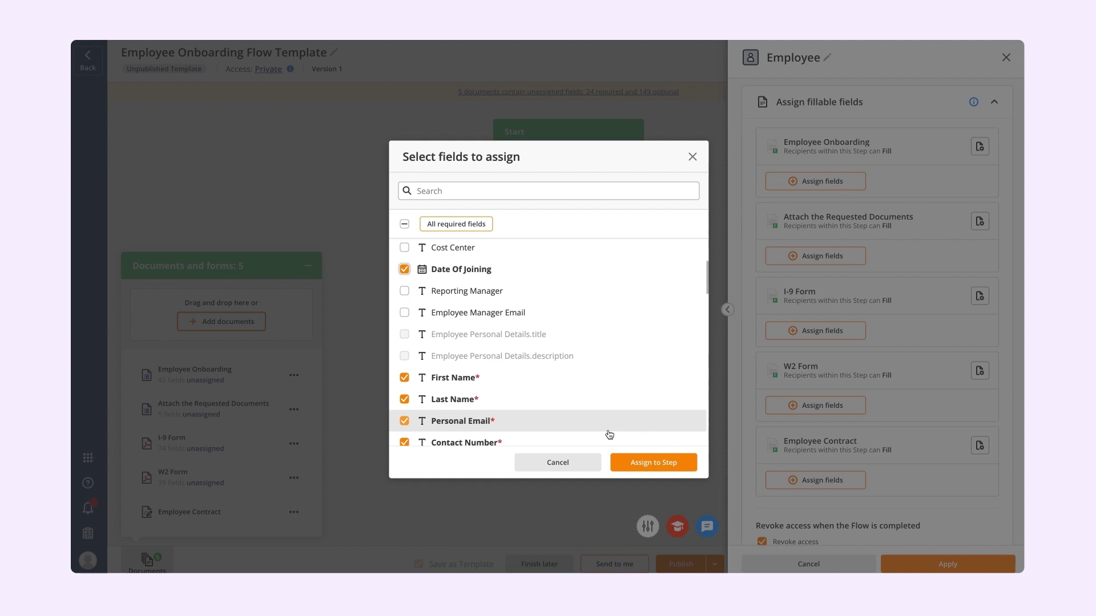
left_click(633, 470)
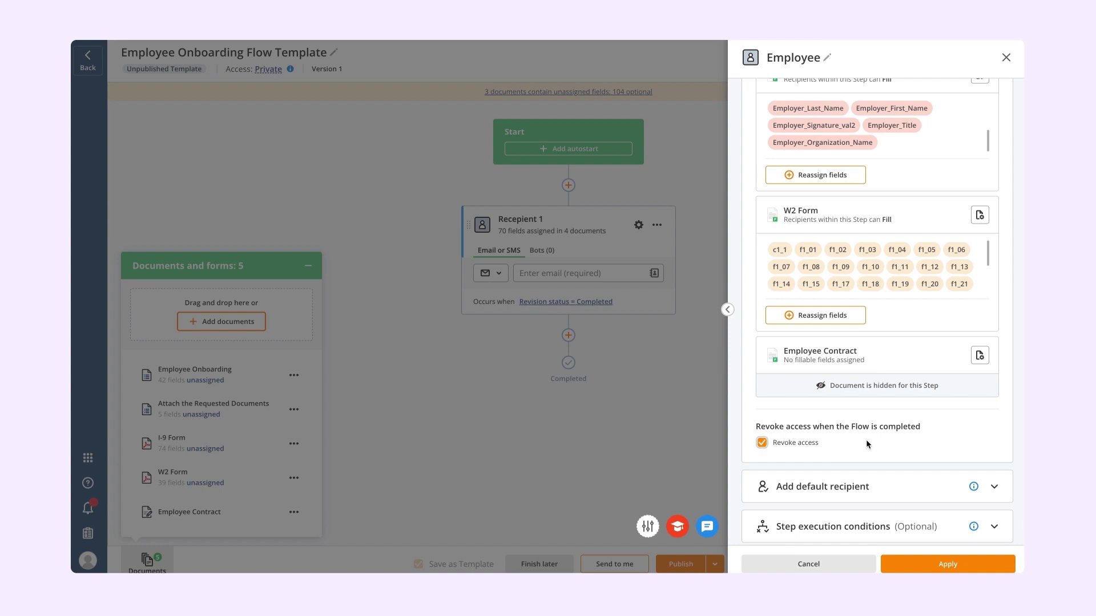
Add the Employee step condition Flow > Revision status > Completed and apply the settings
left_click(867, 486)
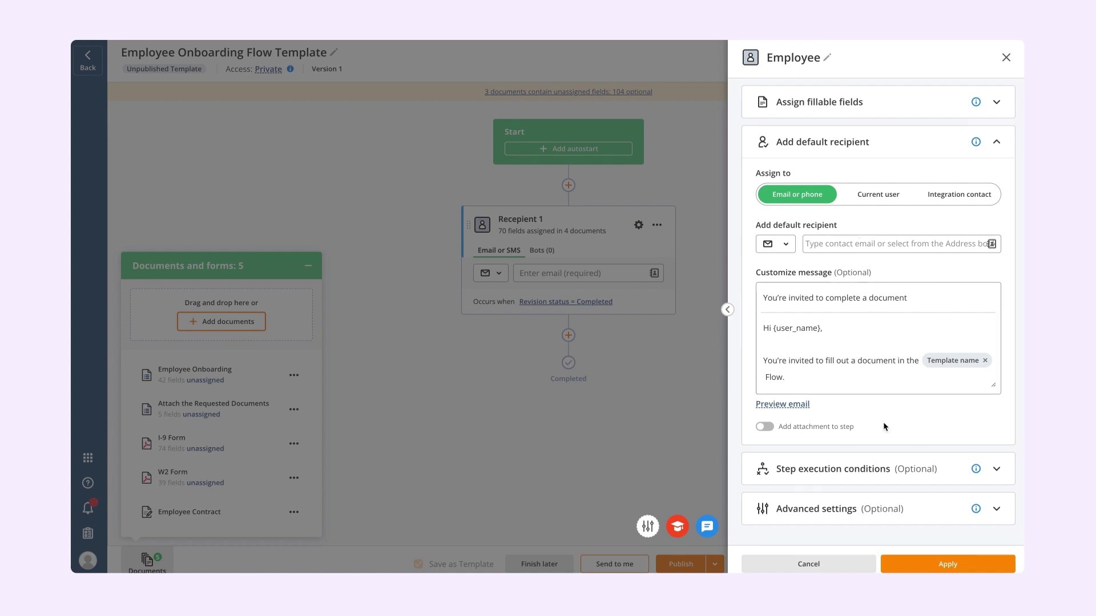
left_click(870, 471)
left_click(856, 242)
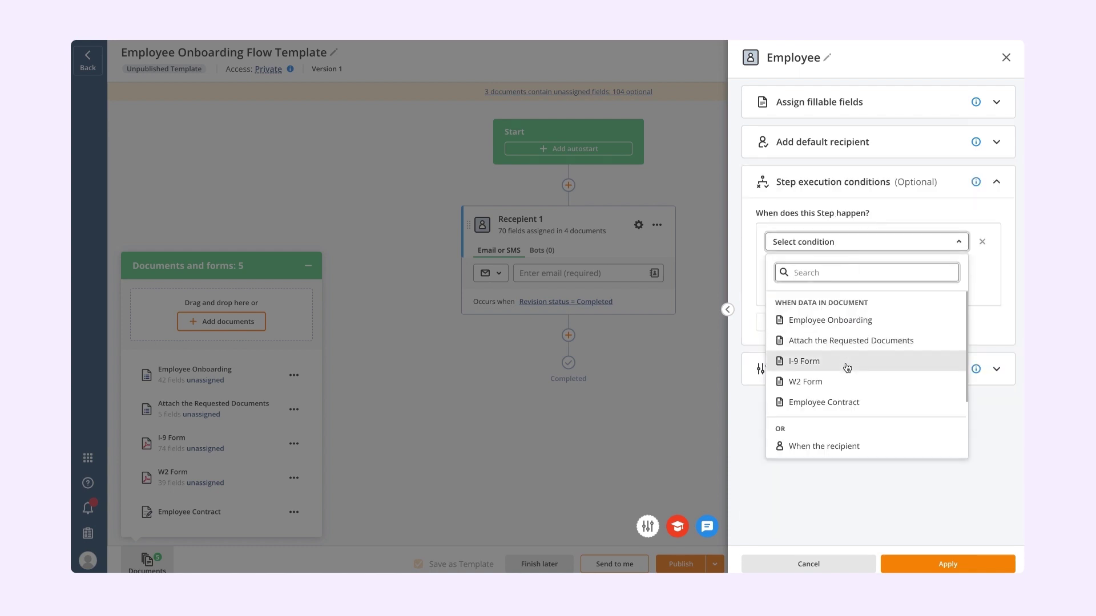
scroll(847, 367, "down", 2)
left_click(843, 402)
left_click(844, 264)
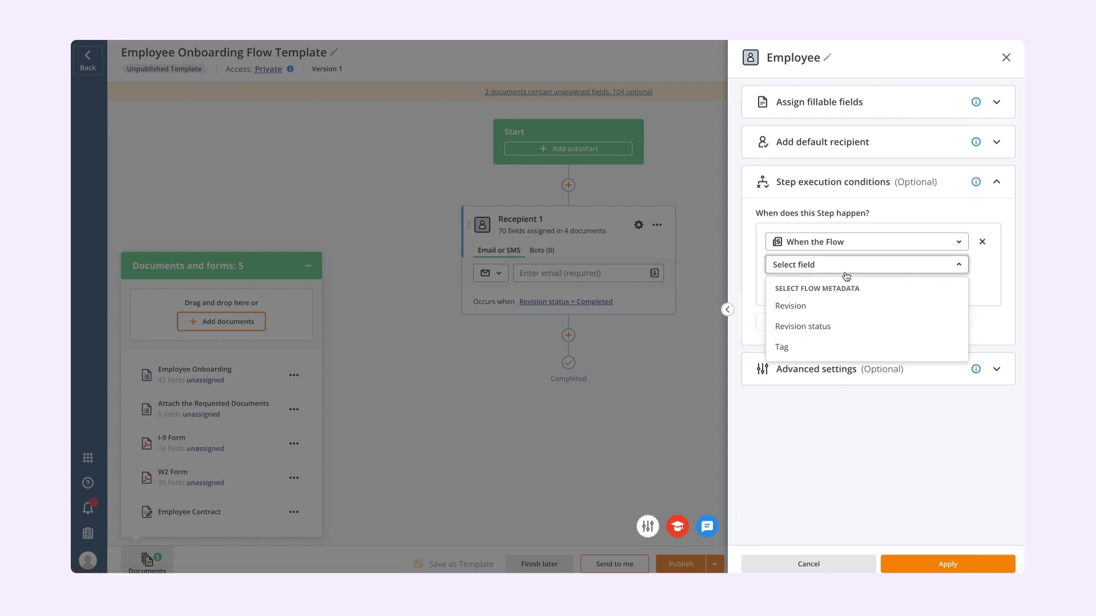
left_click(813, 326)
left_click(839, 289)
left_click(827, 338)
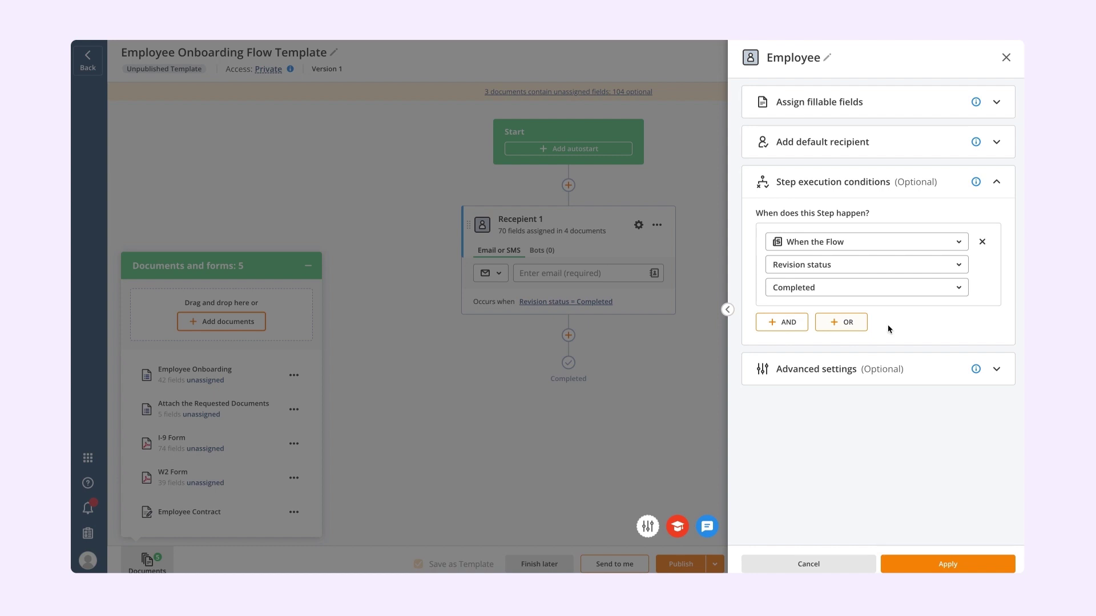
left_click(885, 365)
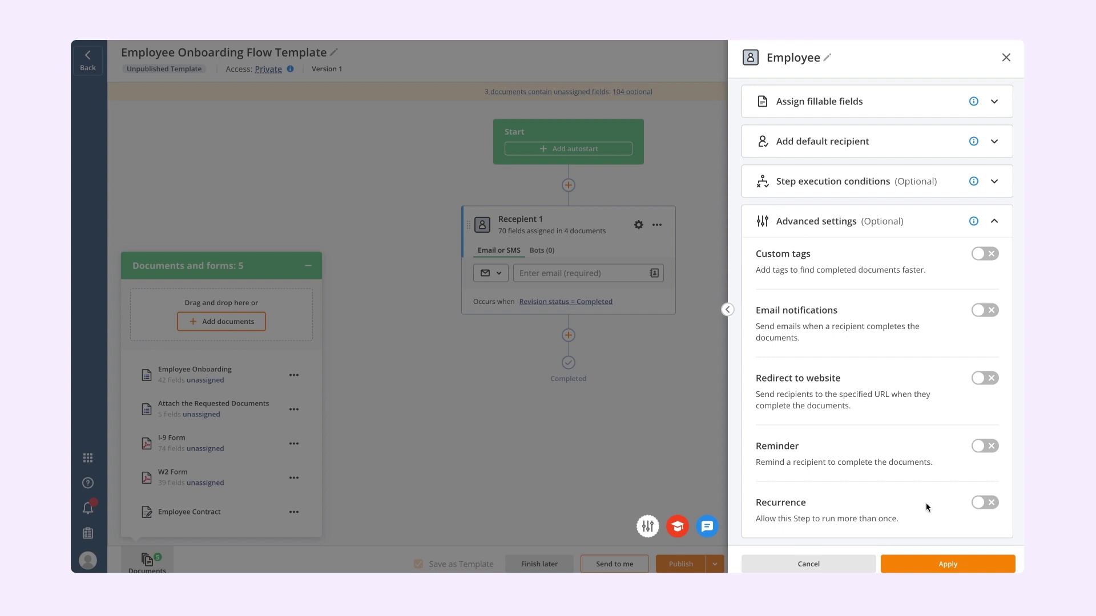
left_click(930, 562)
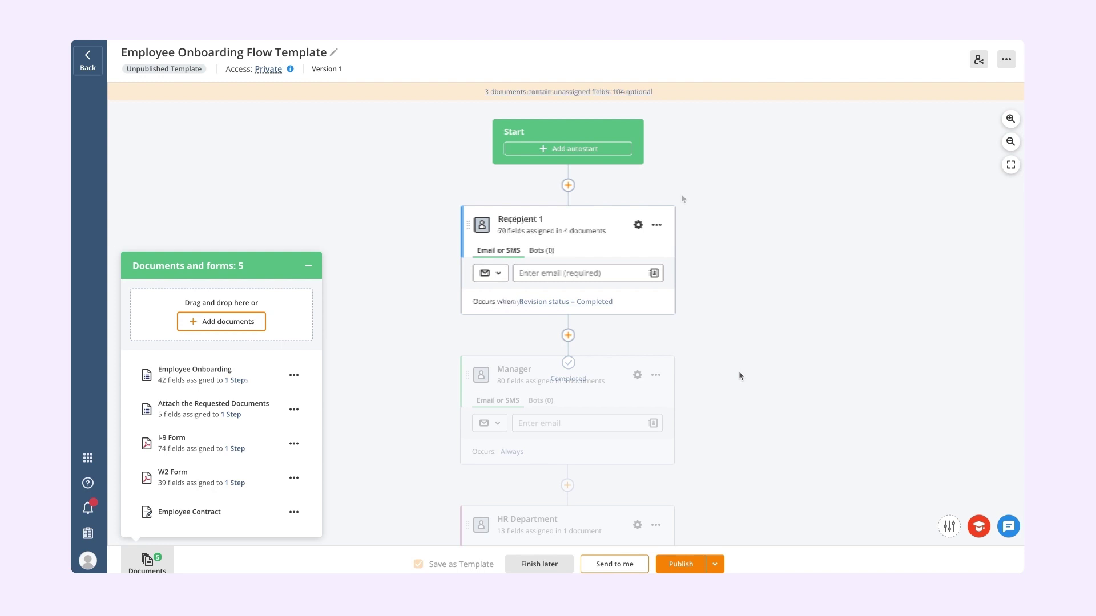
scroll(729, 239, "down", 2)
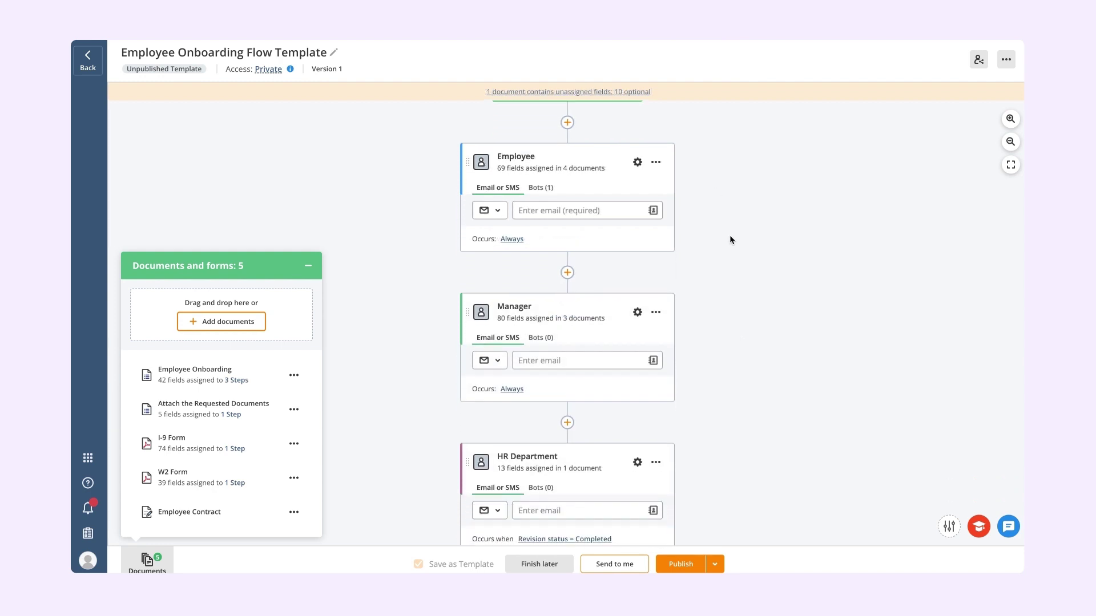
scroll(731, 239, "down", 2)
scroll(730, 239, "down", 2)
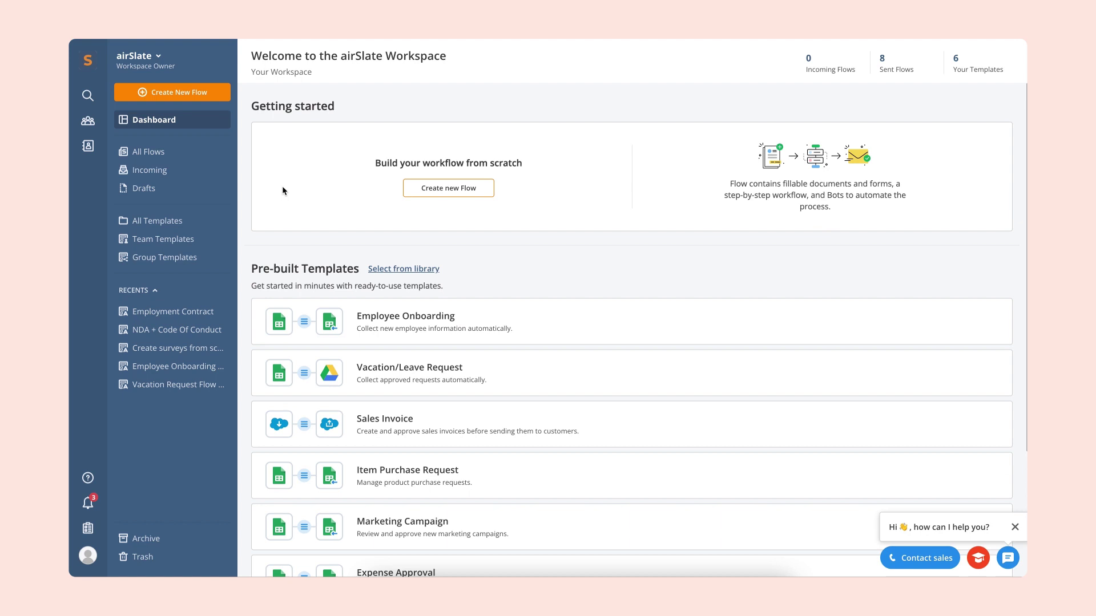
Open the library of pre-built flow templates
left_click(420, 274)
scroll(301, 391, "down", 2)
scroll(302, 395, "down", 2)
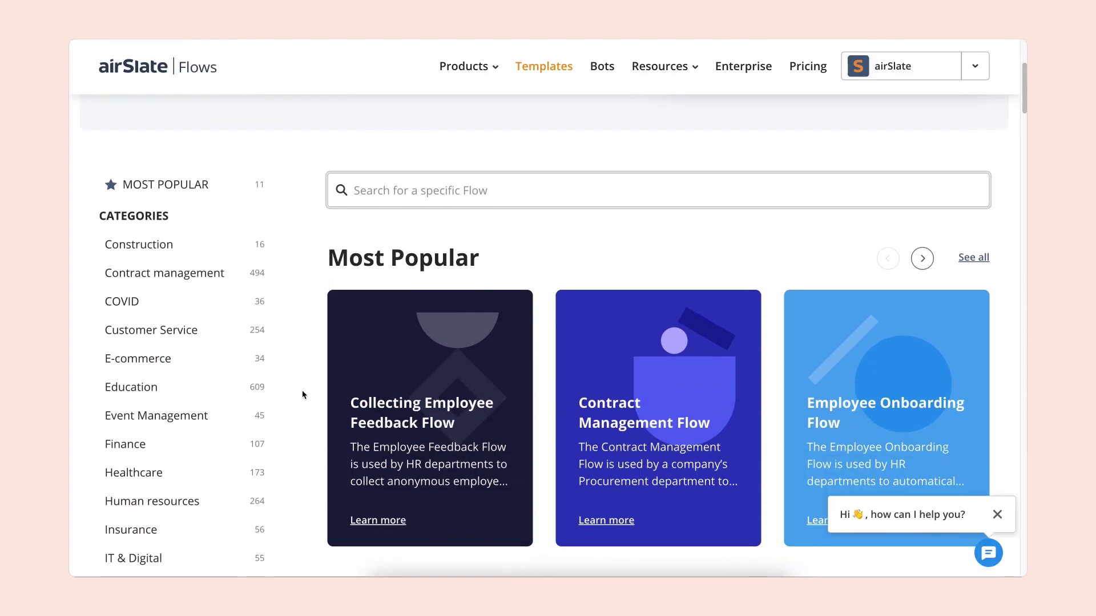
scroll(303, 395, "down", 1)
scroll(302, 395, "down", 1)
scroll(303, 394, "down", 1)
scroll(302, 395, "down", 1)
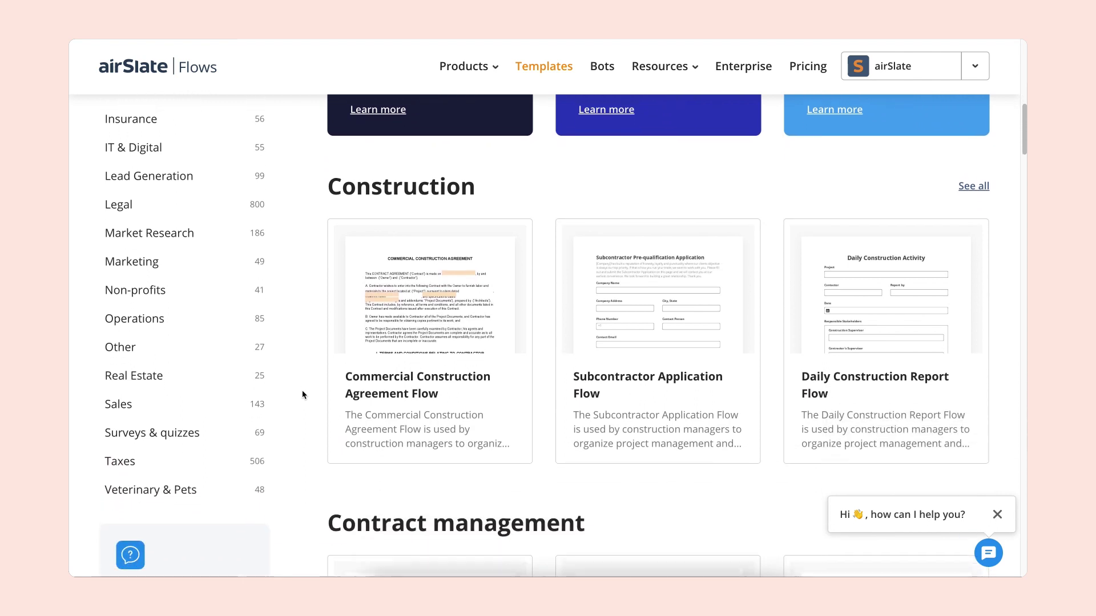
scroll(302, 395, "down", 1)
scroll(303, 395, "down", 1)
scroll(302, 395, "down", 2)
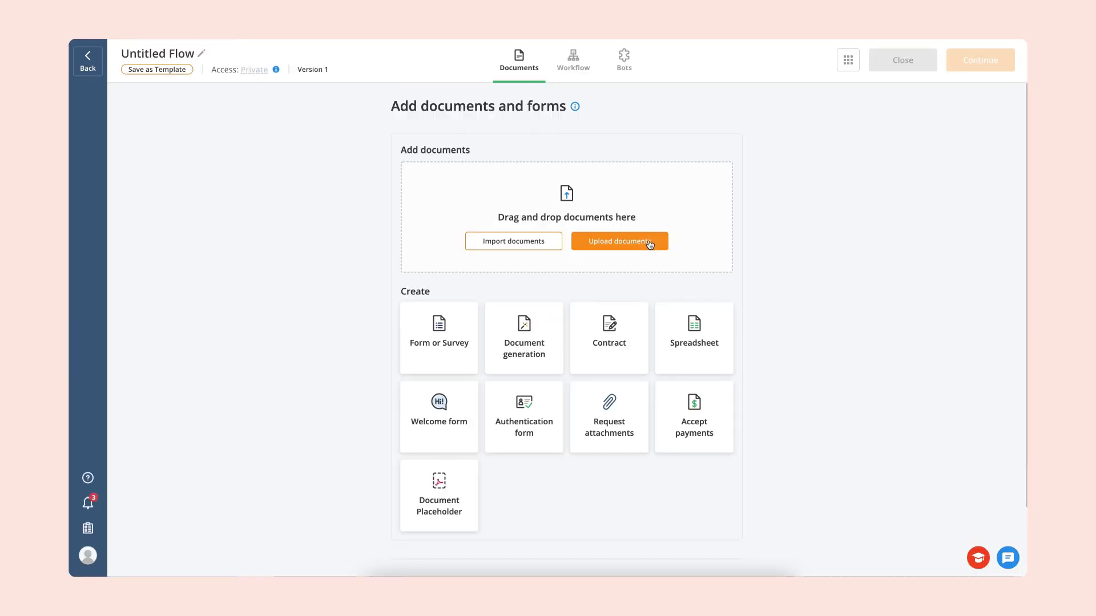
Upload the Employment Contract and add an Email text field and a Date of Birth date field
left_click(649, 243)
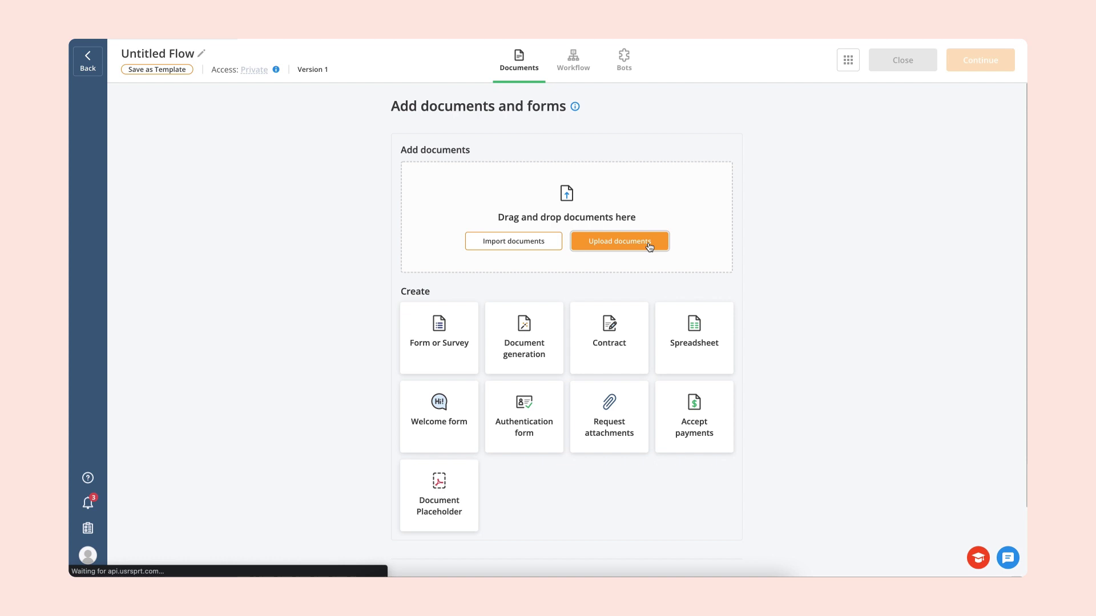
double_click(510, 246)
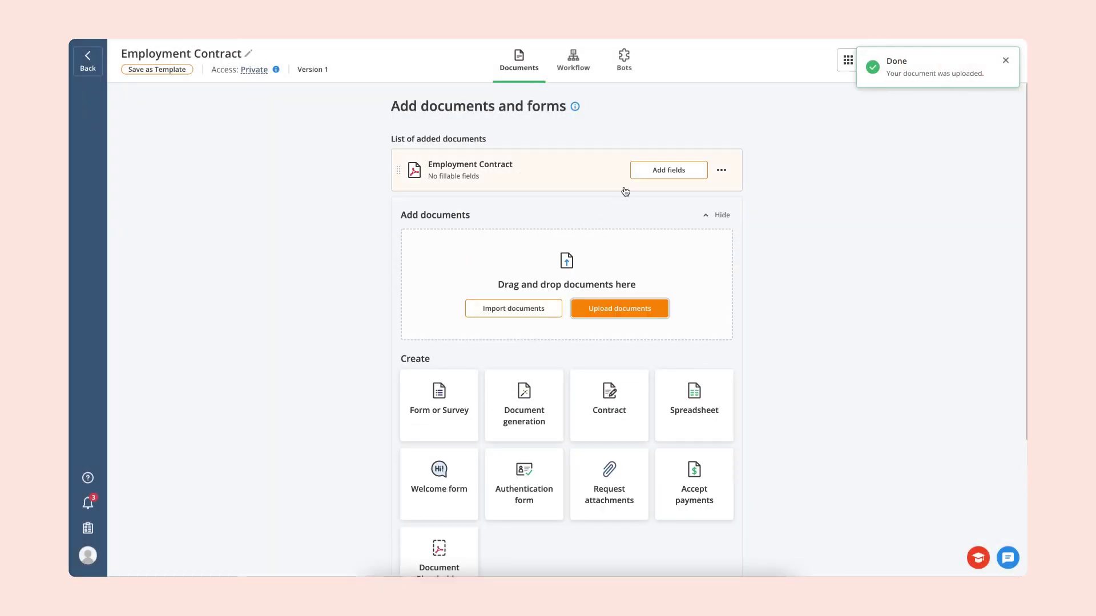
left_click(638, 170)
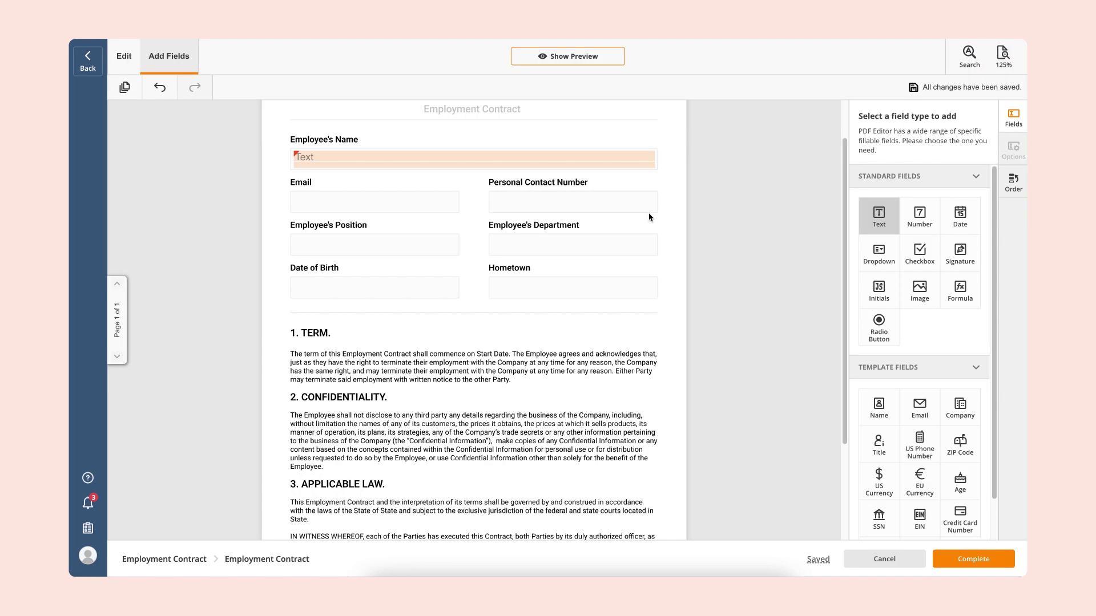
left_click_drag(471, 201, 472, 200)
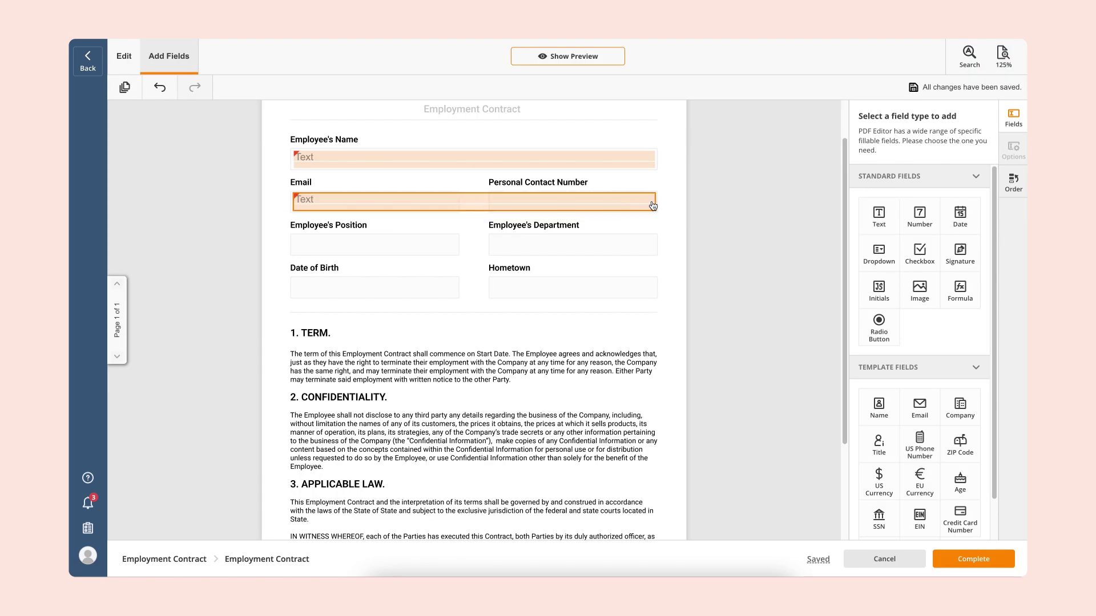
left_click_drag(653, 206, 455, 200)
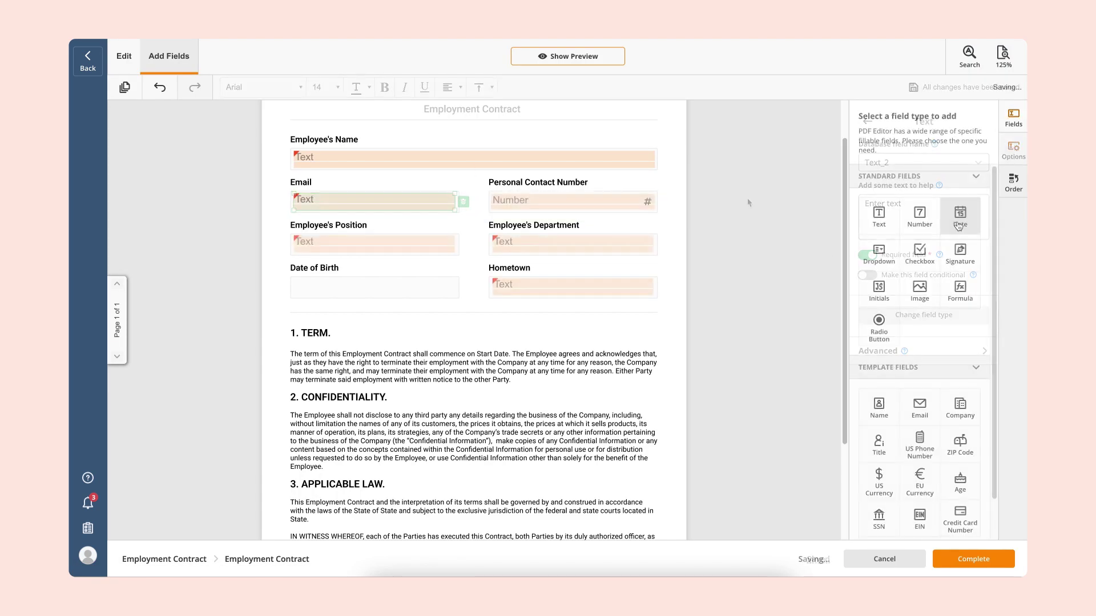
mouse_move(960, 214)
left_mouse_down()
mouse_move(344, 284)
mouse_move(442, 288)
left_mouse_up()
left_click(514, 325)
scroll(515, 327, "down", 3)
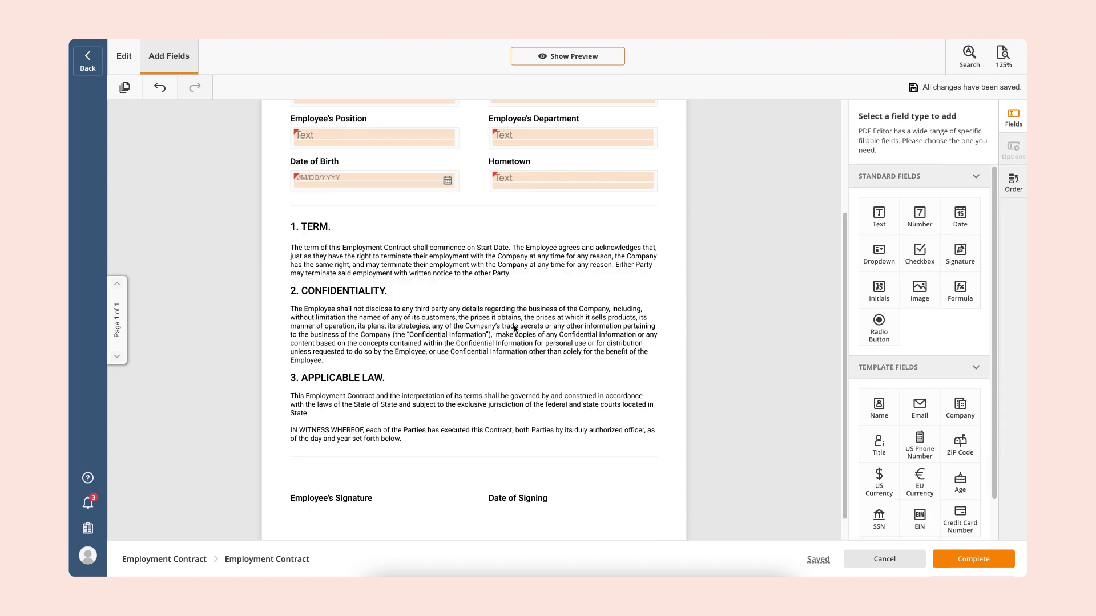
Place a signature field by Employee's Signature and a narrowed date field by Date of Signing
left_click_drag(960, 253, 426, 460)
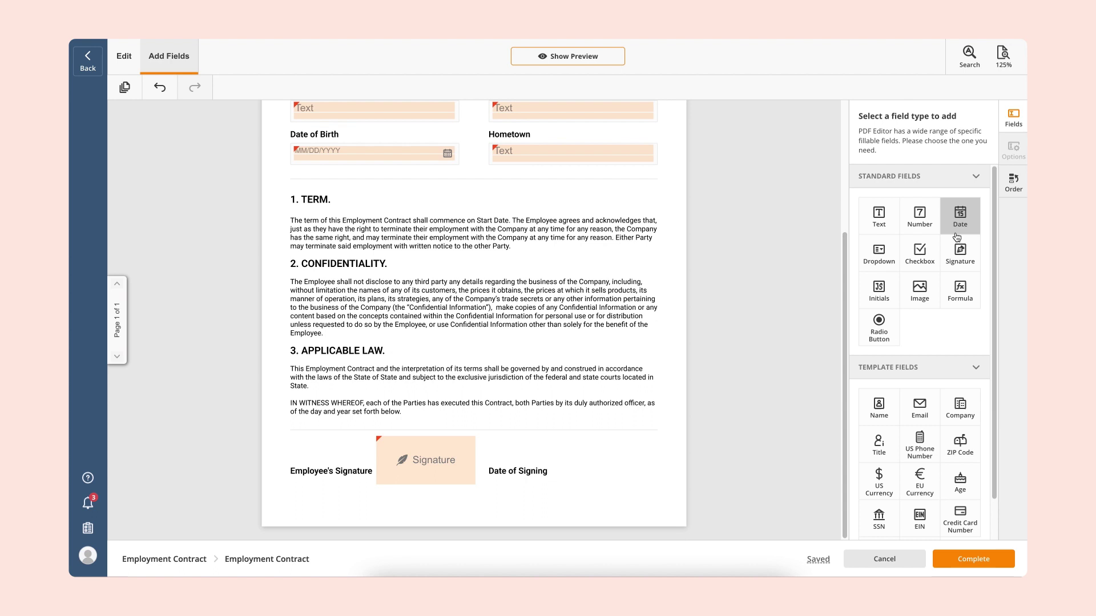
left_click_drag(957, 237, 690, 469)
left_click_drag(525, 481, 561, 480)
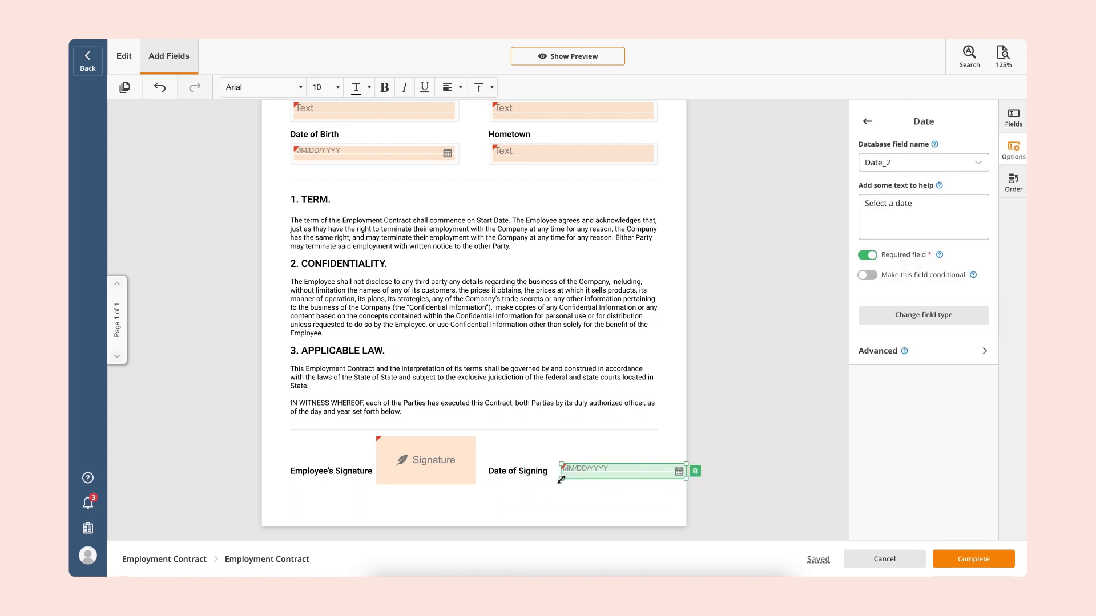
left_click_drag(685, 470, 629, 479)
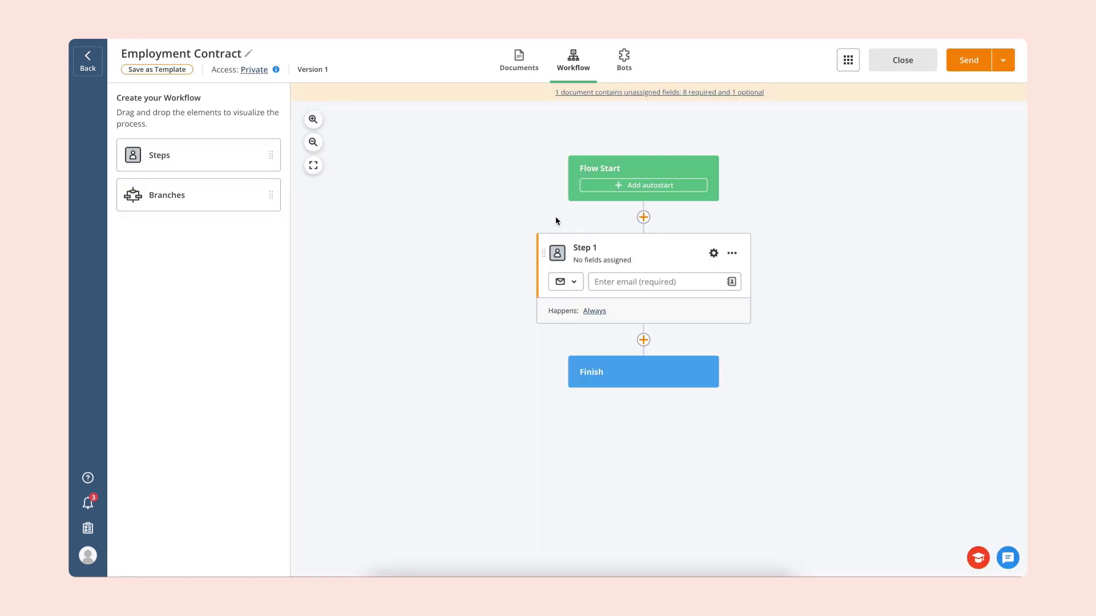
Add a second workflow step and name the two steps Employee and HR
left_click_drag(213, 161, 641, 354)
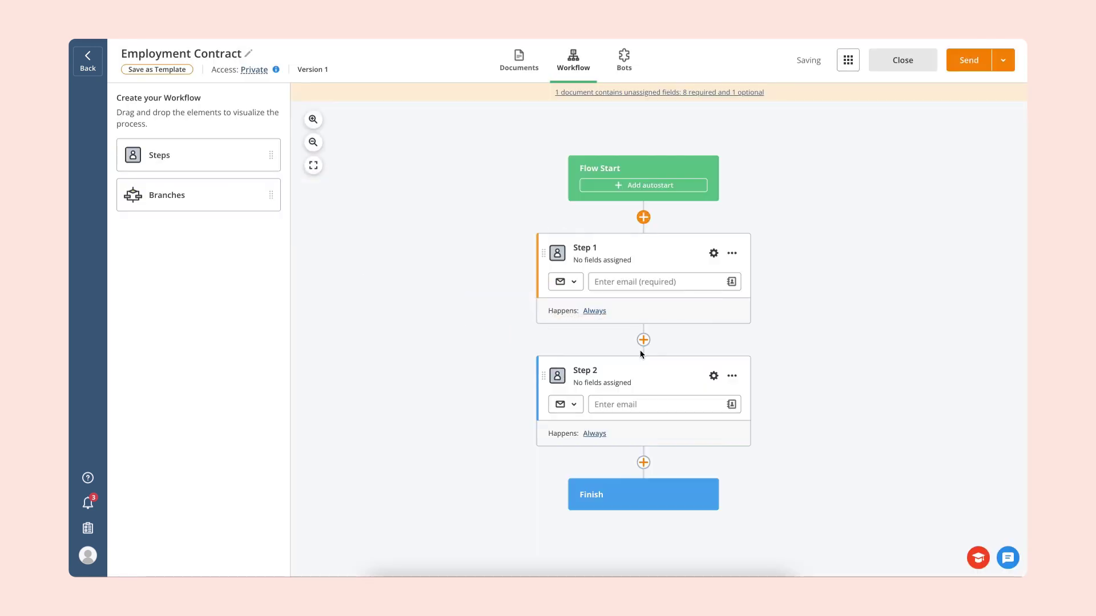
mouse_move(597, 252)
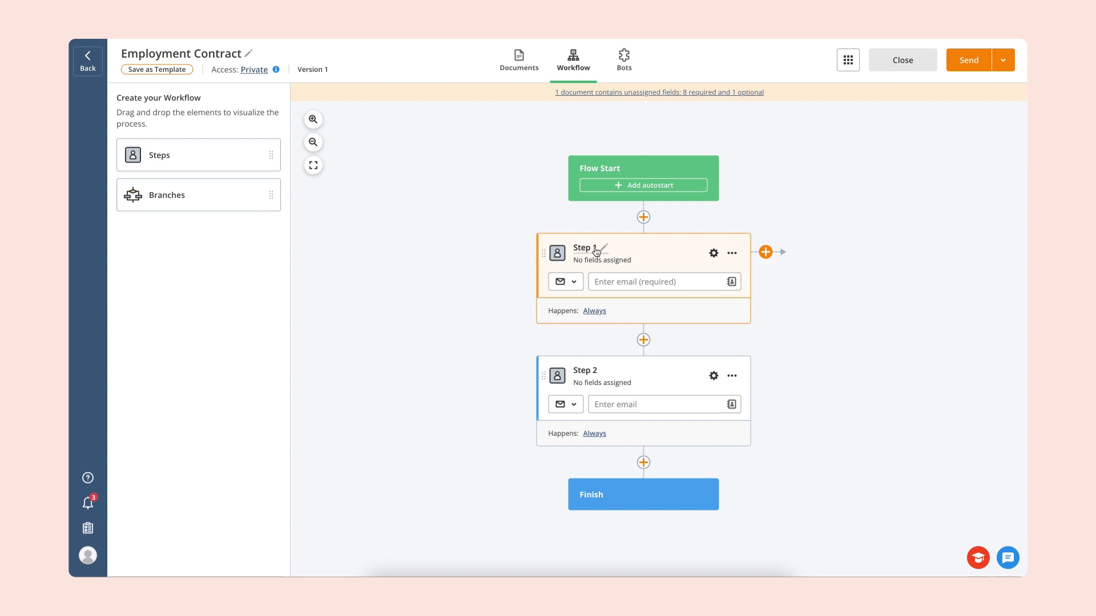
left_click(602, 247)
type("Employee")
left_click(586, 370)
type("HR")
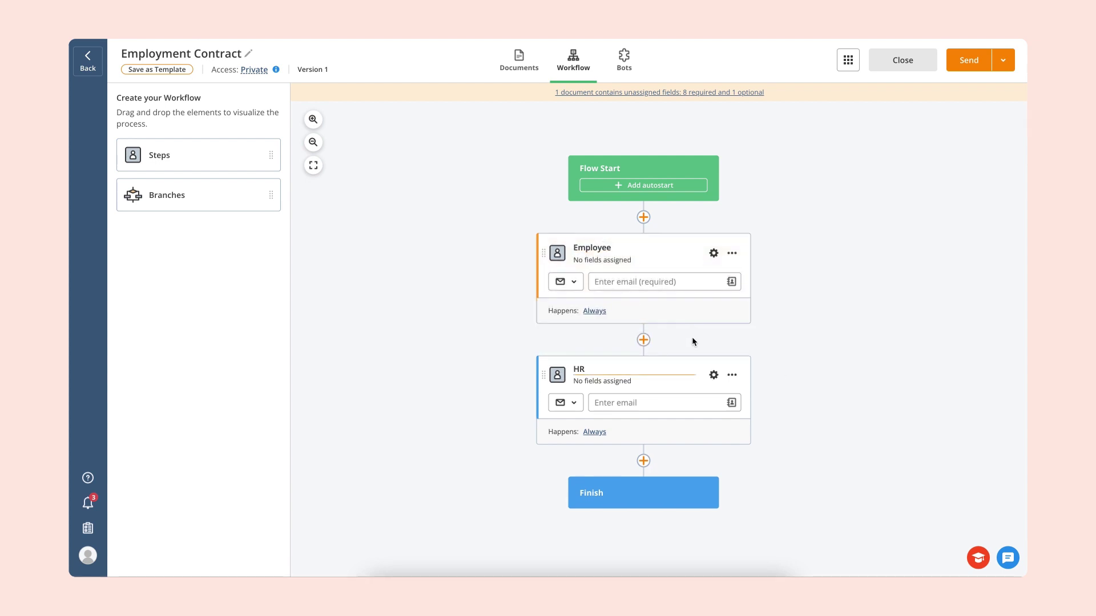
Assign all required contract fields to Employee and add a branch with two steps
left_click(714, 253)
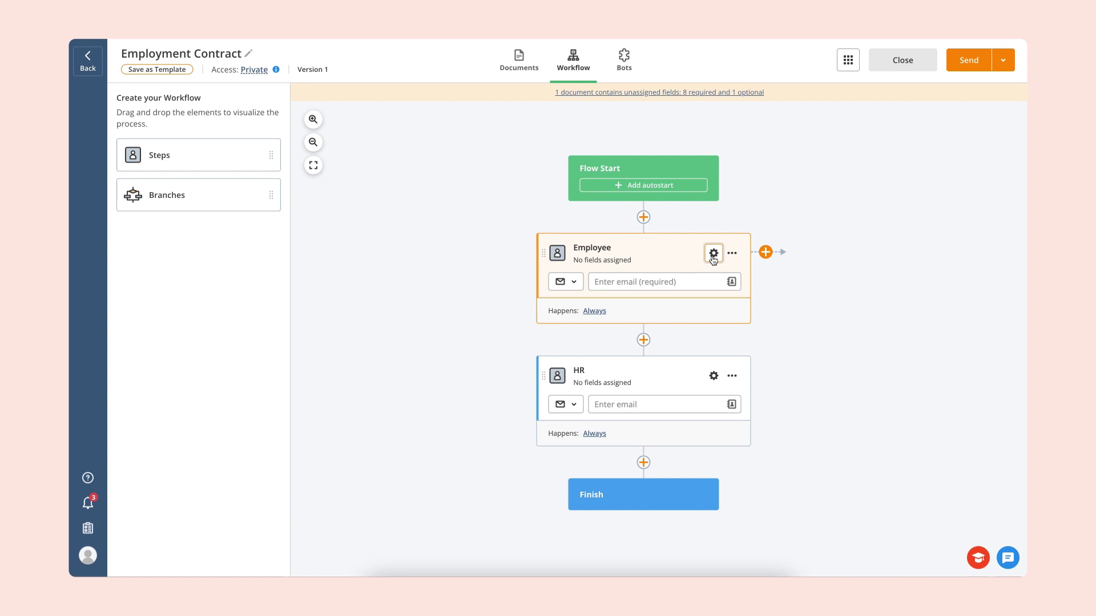
left_click(766, 184)
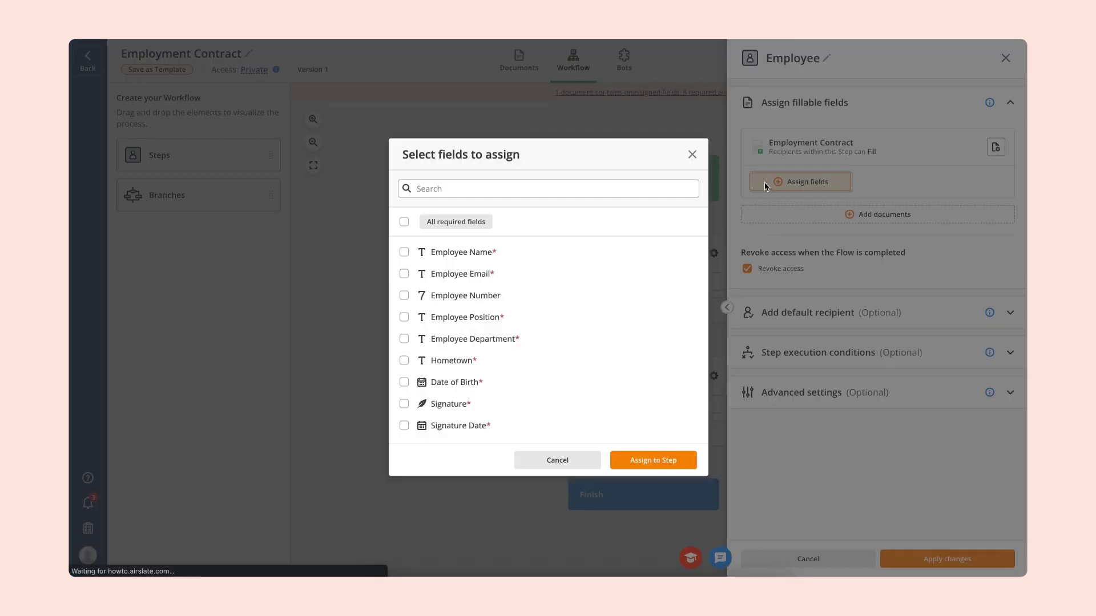
left_click(404, 222)
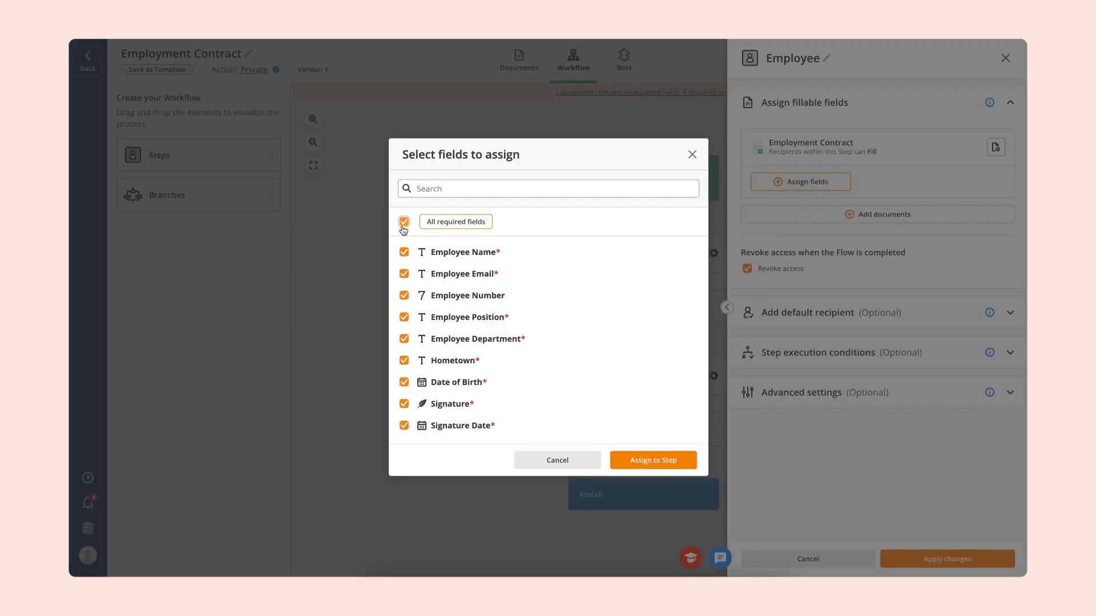
left_click(633, 460)
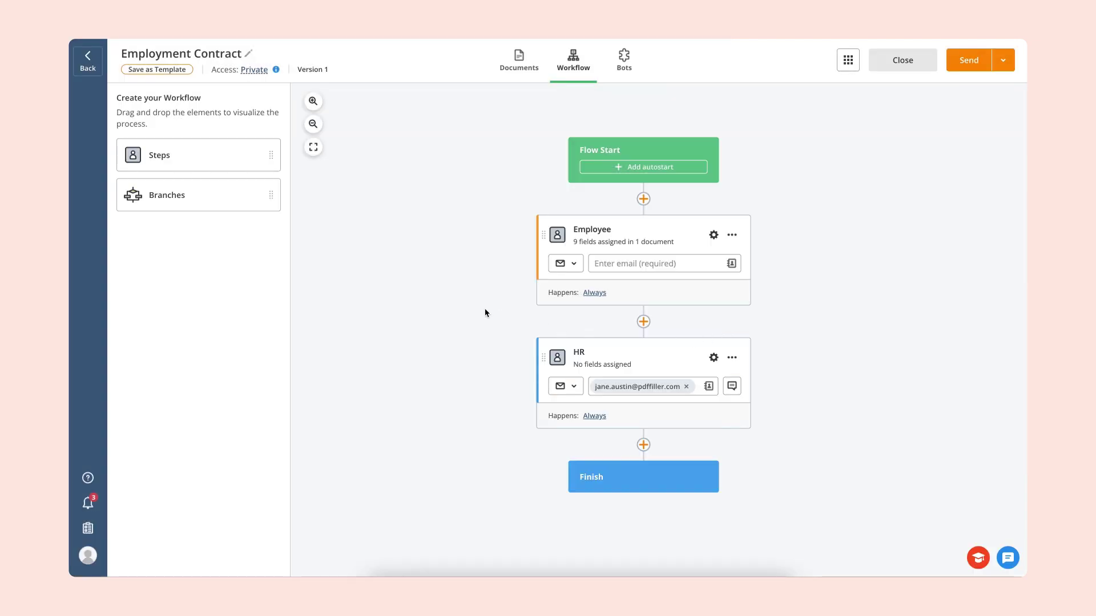
left_click_drag(223, 195, 685, 334)
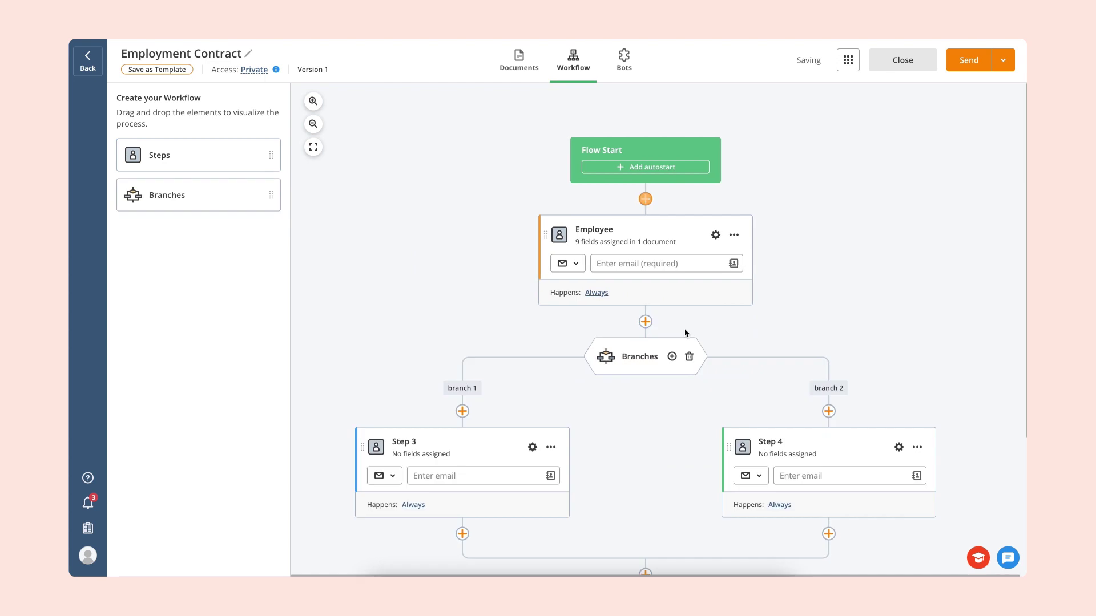
mouse_move(889, 456)
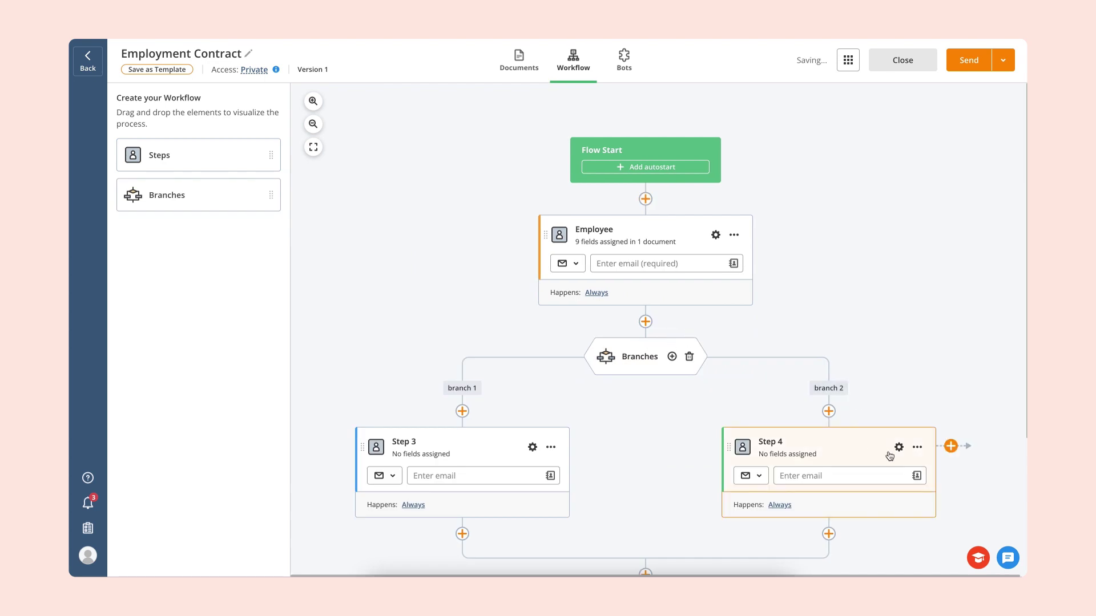
Install the Email on Documents Completion bot, also notifying anyone who completes the document
left_click(624, 60)
left_click(568, 203)
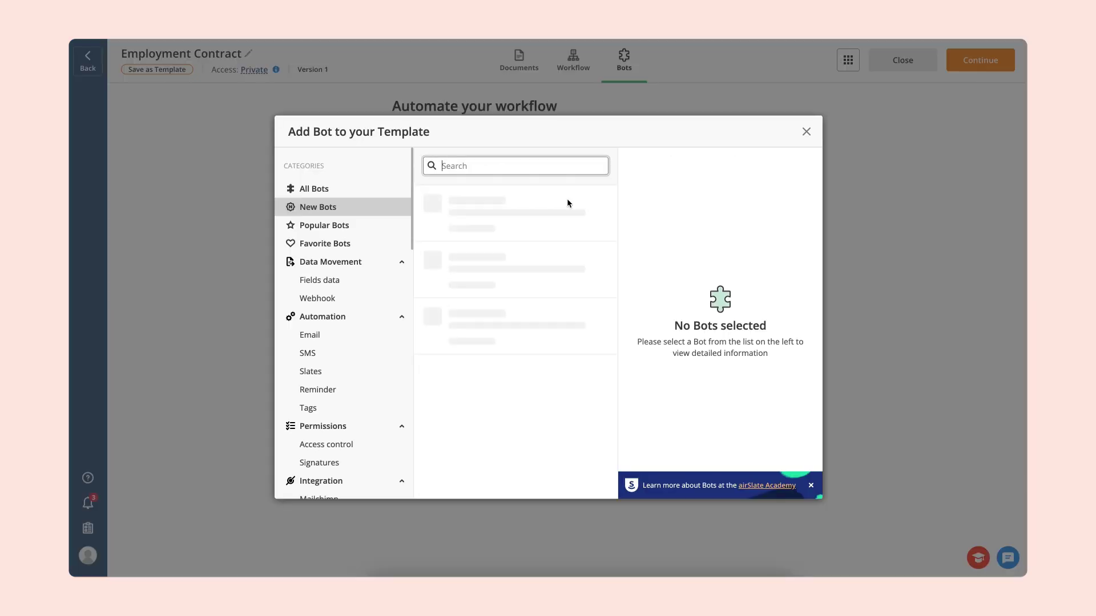
left_click(384, 339)
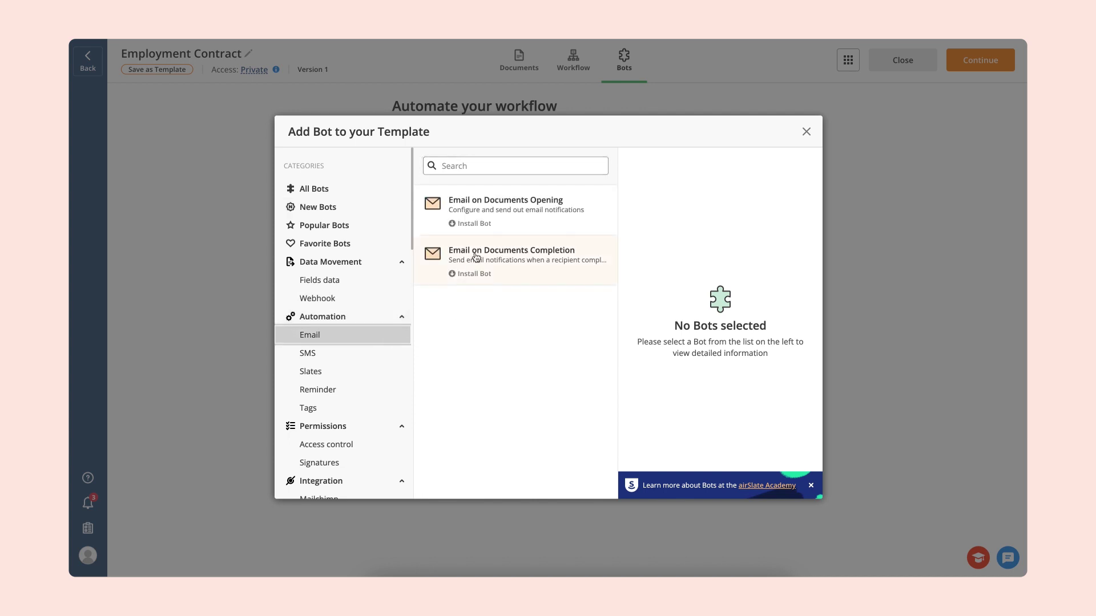
left_click(477, 253)
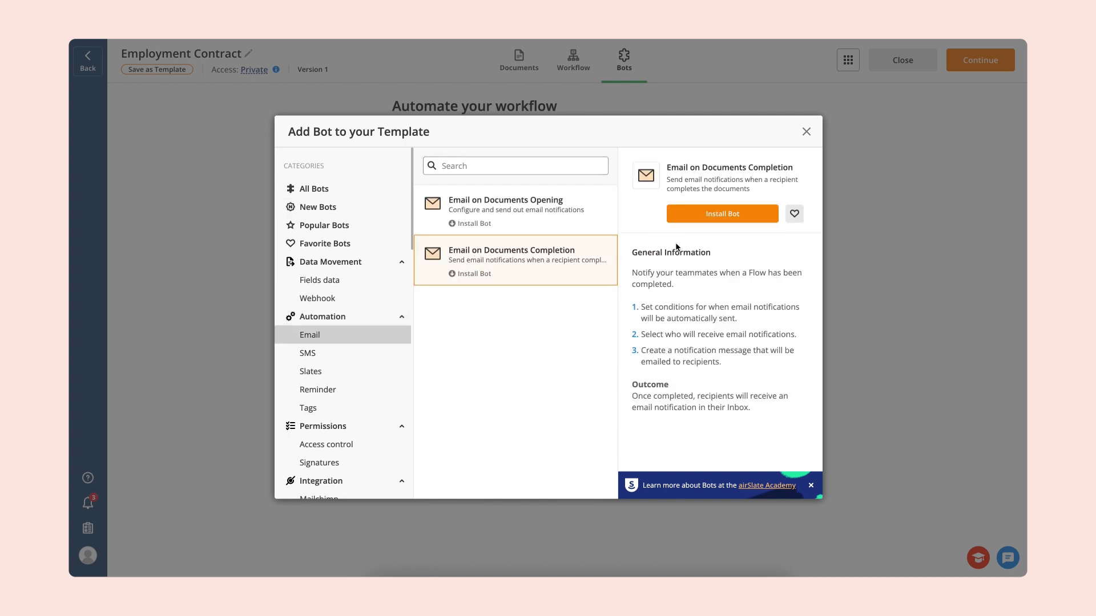
left_click(685, 220)
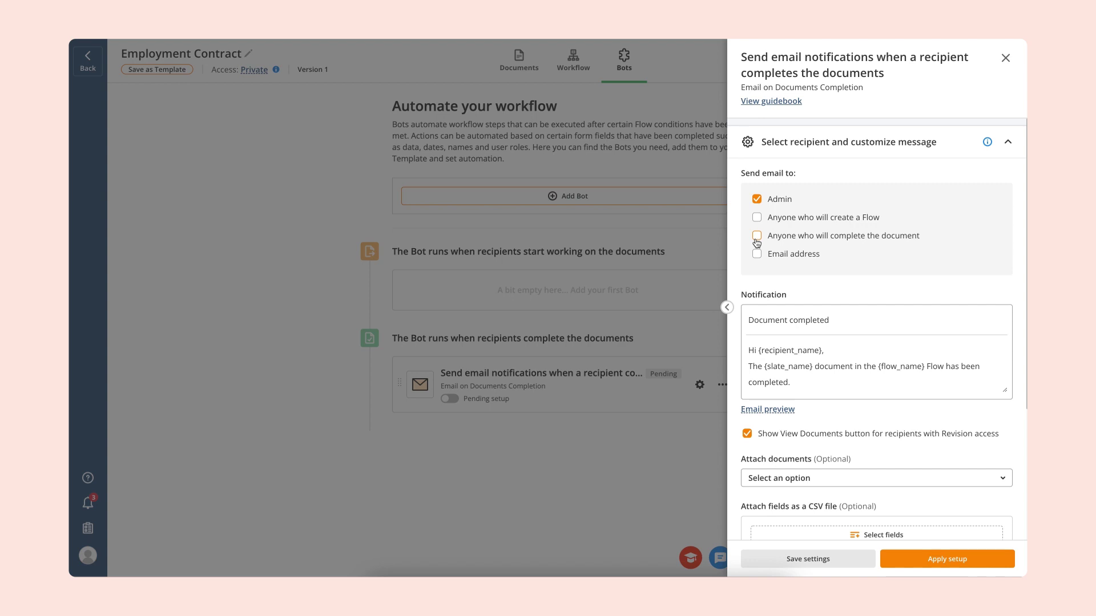
left_click(756, 237)
Enable the email bot, save the flow as a template, and return to the Workflow view
left_click(616, 214)
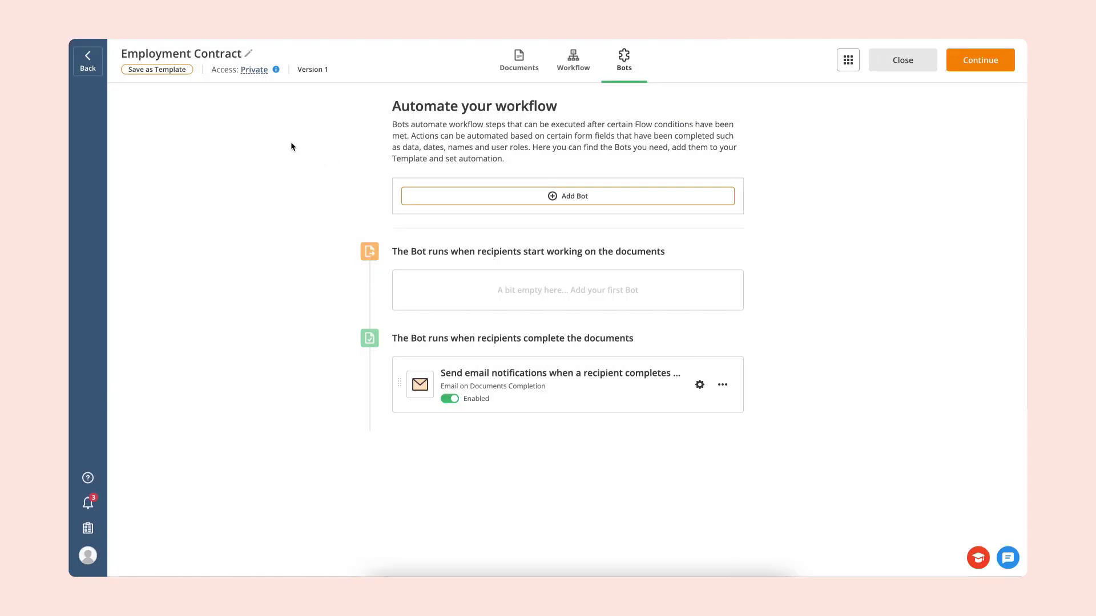
left_click(178, 74)
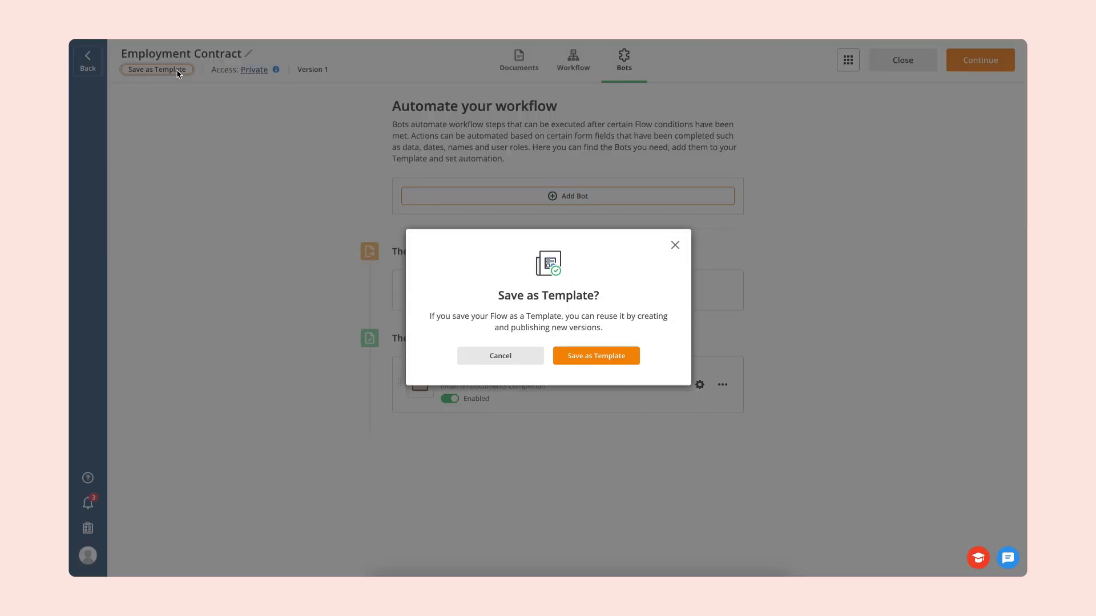
left_click(579, 357)
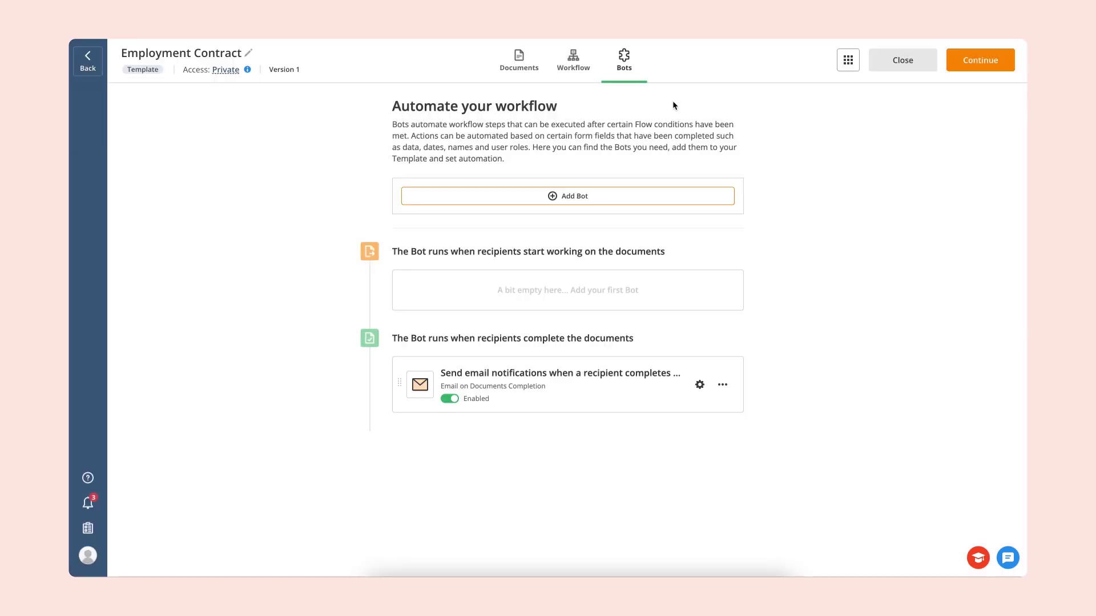
left_click(585, 68)
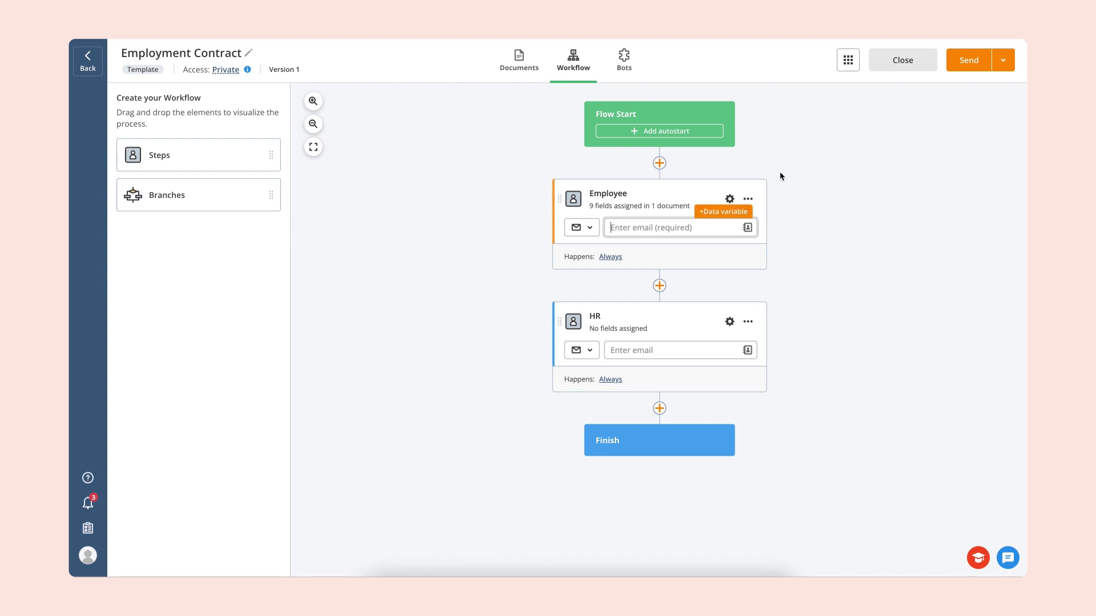
Enable the template's shareable link from the Send menu and copy it
left_click(1003, 60)
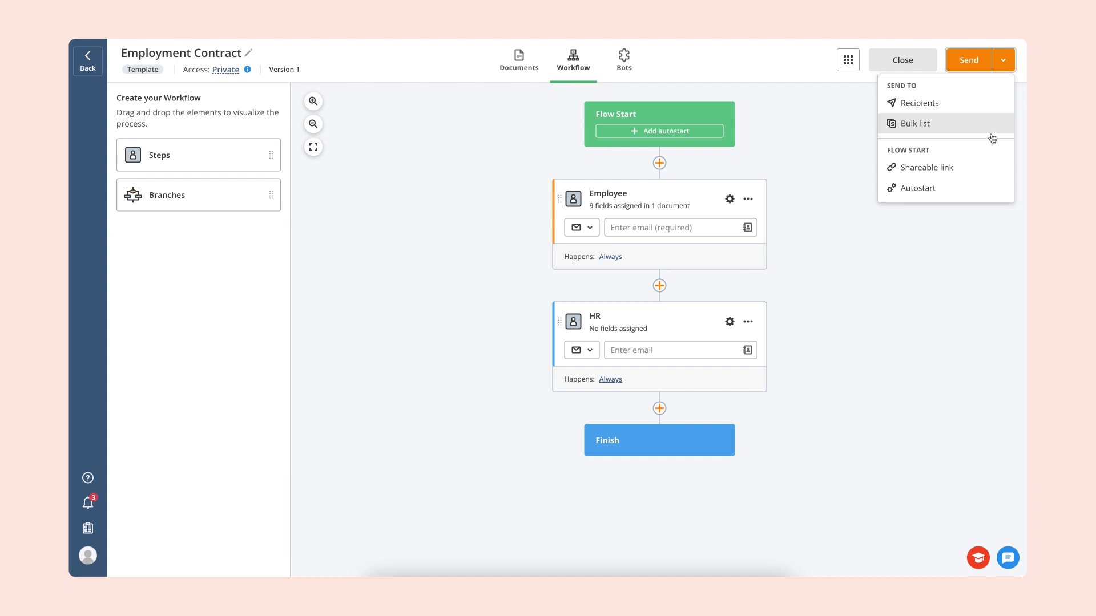
left_click(980, 171)
left_click(765, 135)
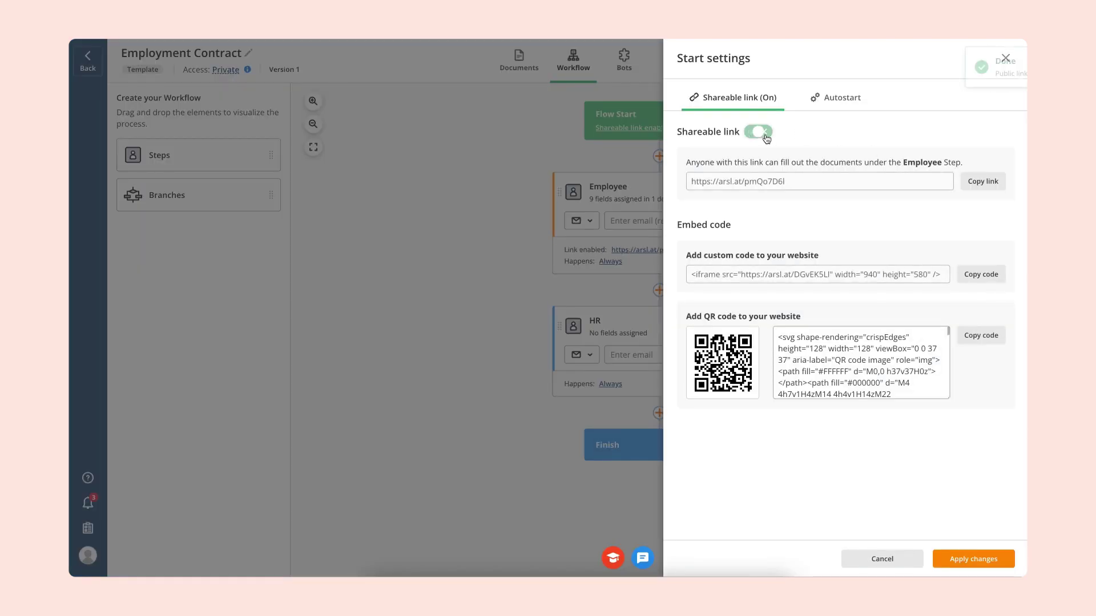
left_click(978, 190)
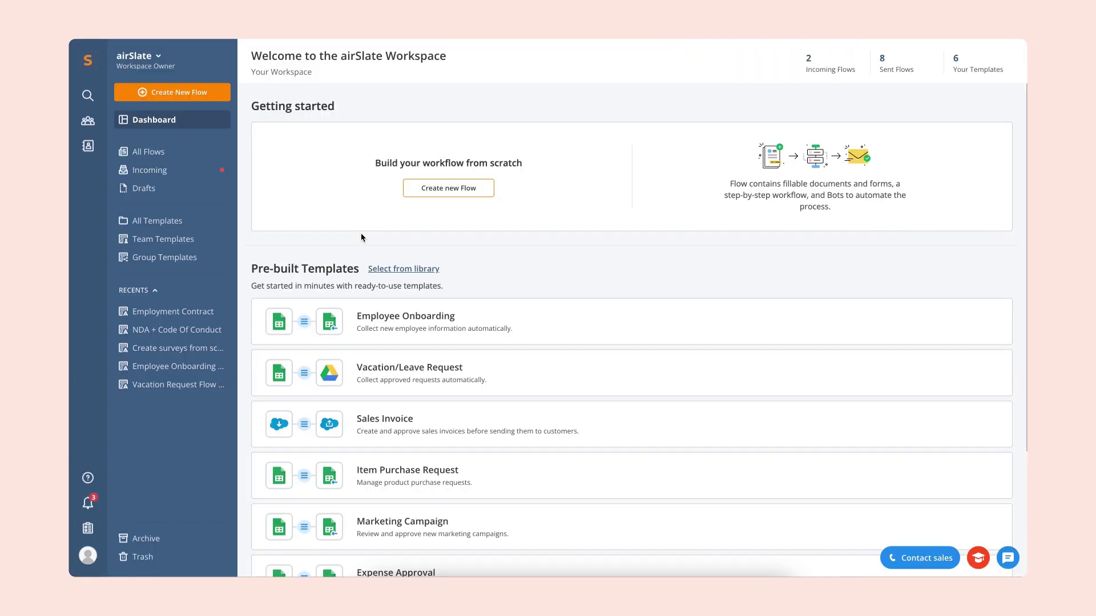
From All Flows, open the Bots log for the Employment Contract flow
left_click(186, 158)
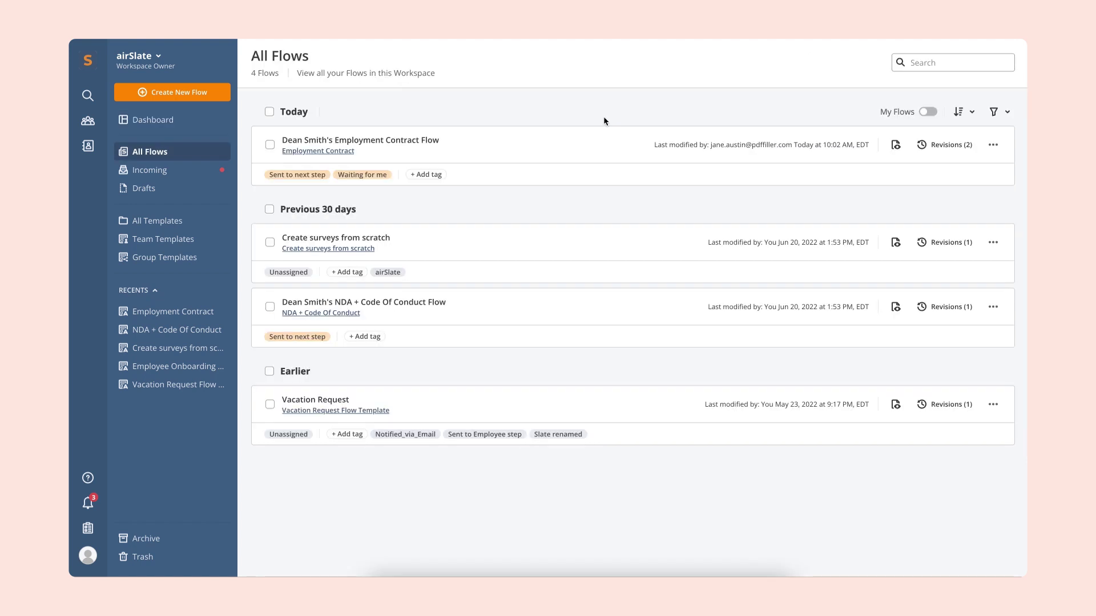
left_click(992, 147)
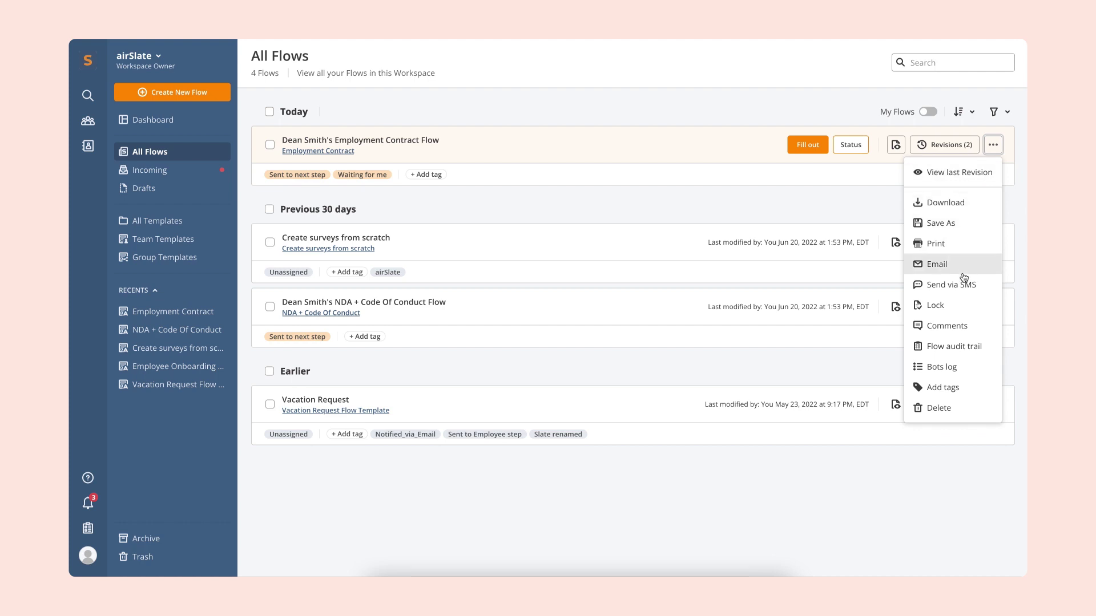
left_click(944, 366)
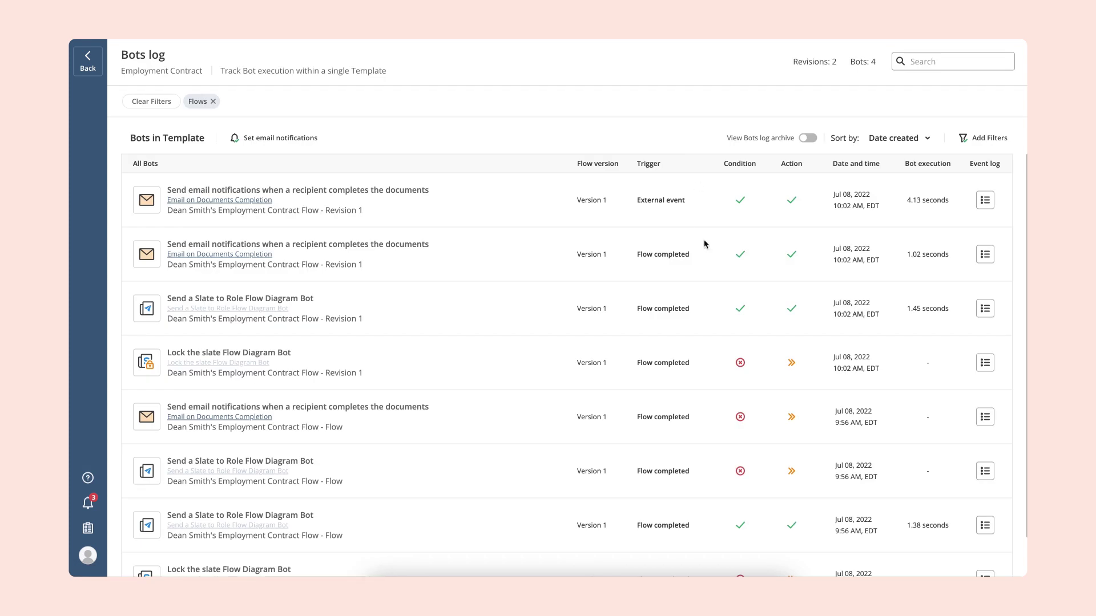
mouse_move(741, 363)
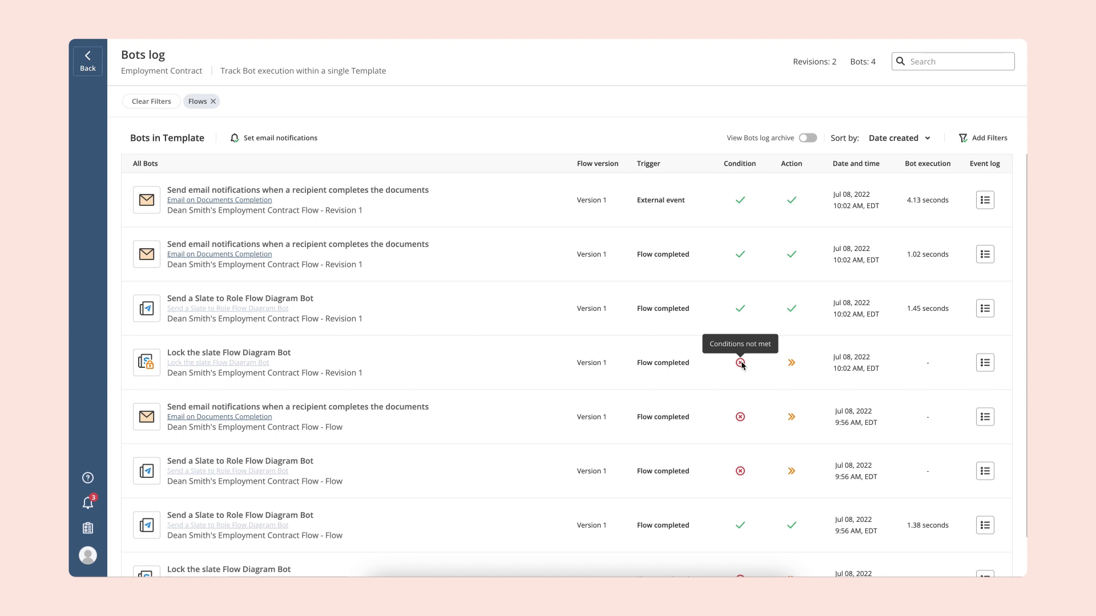
Open the Lock the slate bot's event log, showing unmet conditions from a failed user-role scope
left_click(985, 363)
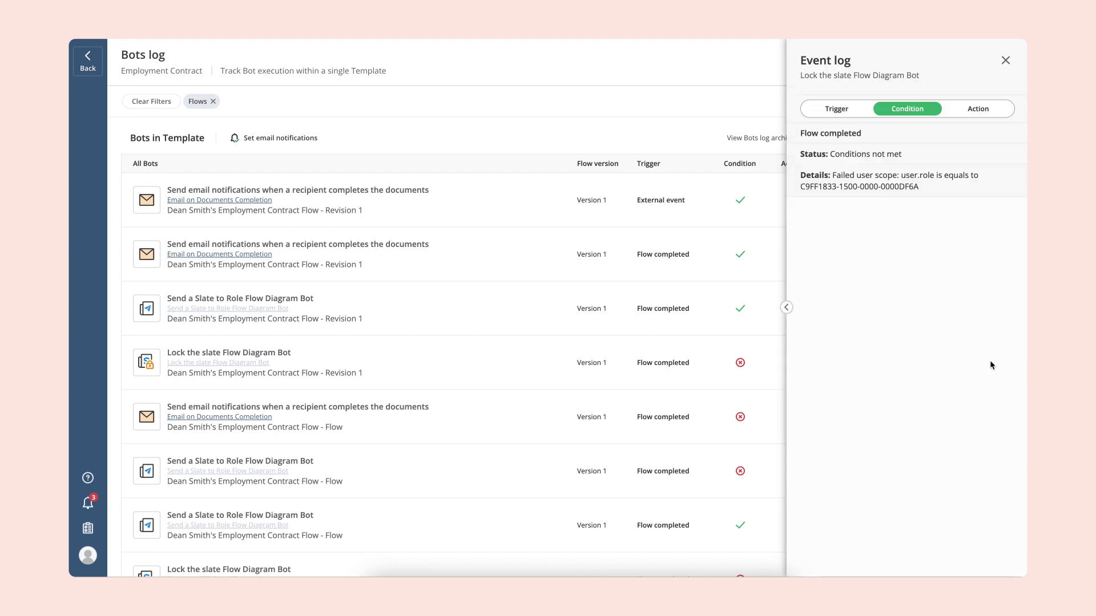
left_click(1005, 60)
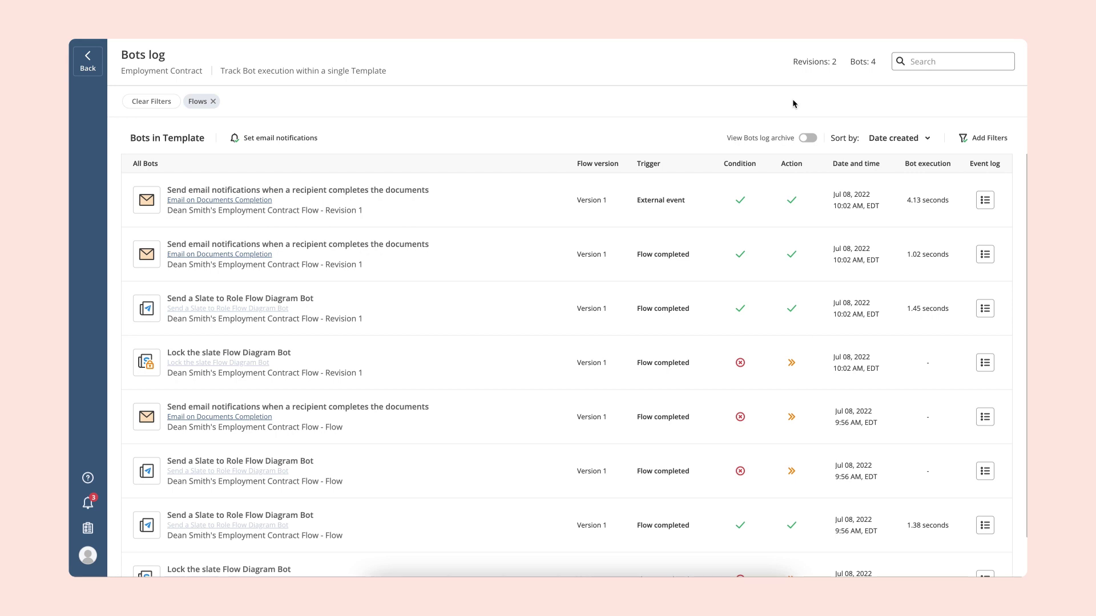
left_click(986, 363)
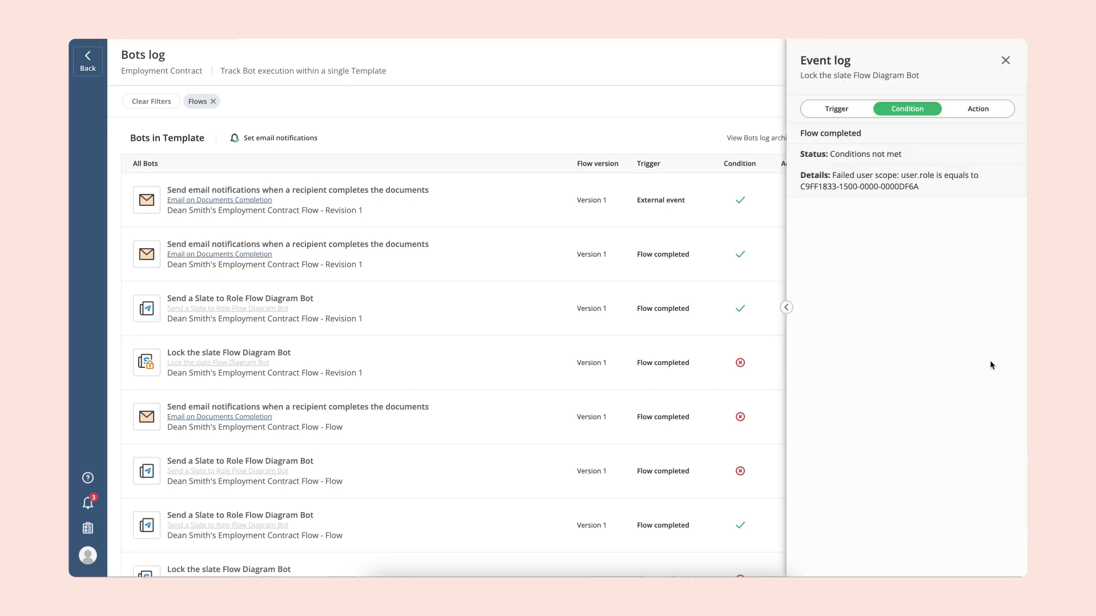